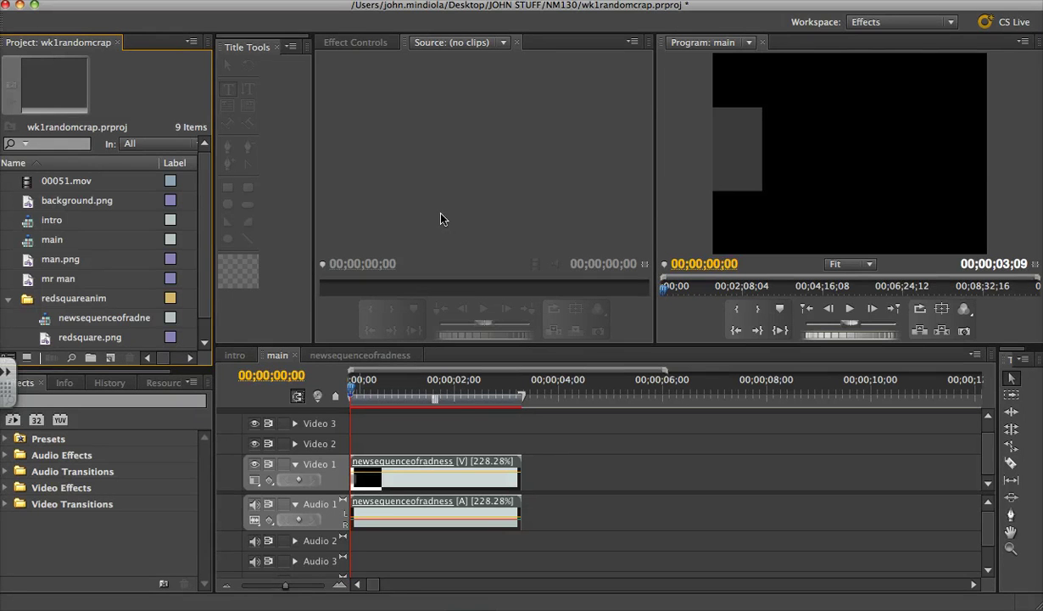
- Scrub the sequence to preview the nested newsequenceofradness clip on Video 1
{"action": "mouse_move", "coordinate": [354, 388]}
{"action": "left_mouse_down"}
{"action": "mouse_move", "coordinate": [522, 390]}
{"action": "mouse_move", "coordinate": [339, 389]}
{"action": "left_mouse_up"}
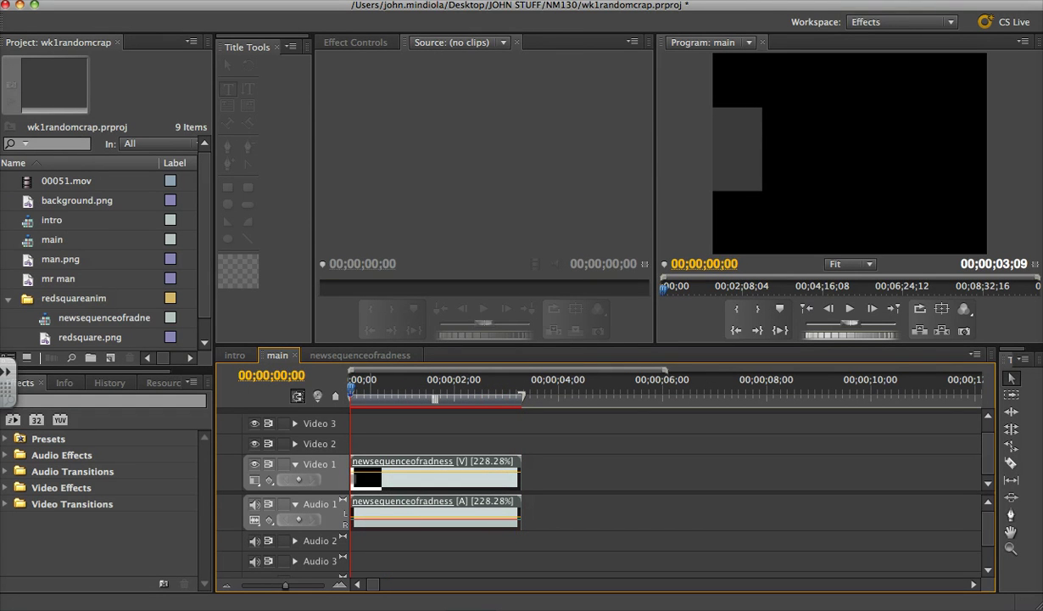
- Create a Default Still title named 'random'
{"action": "left_click", "coordinate": [433, 1]}
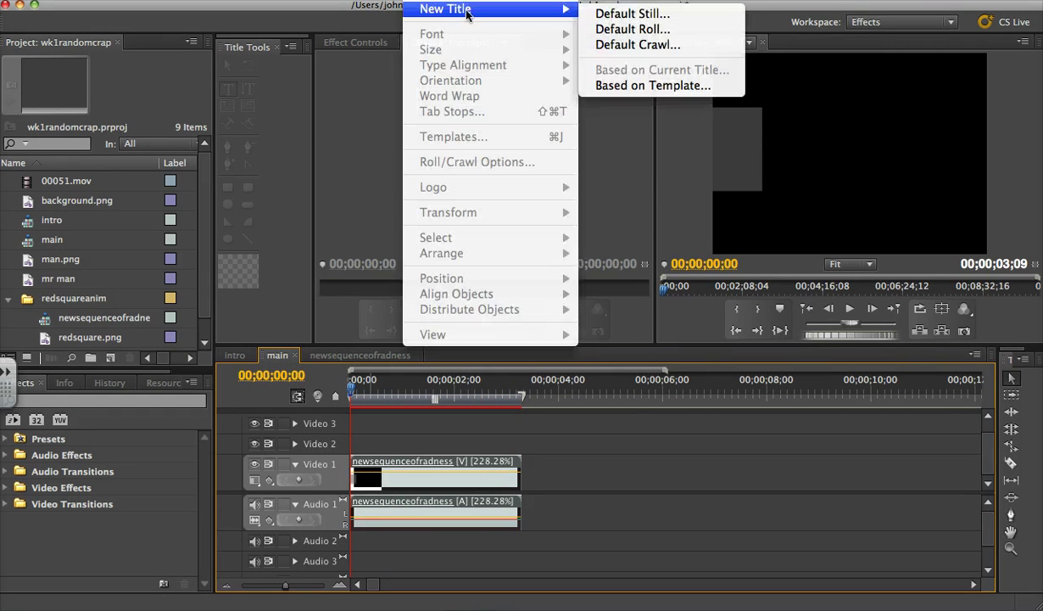
{"action": "left_click", "coordinate": [614, 14]}
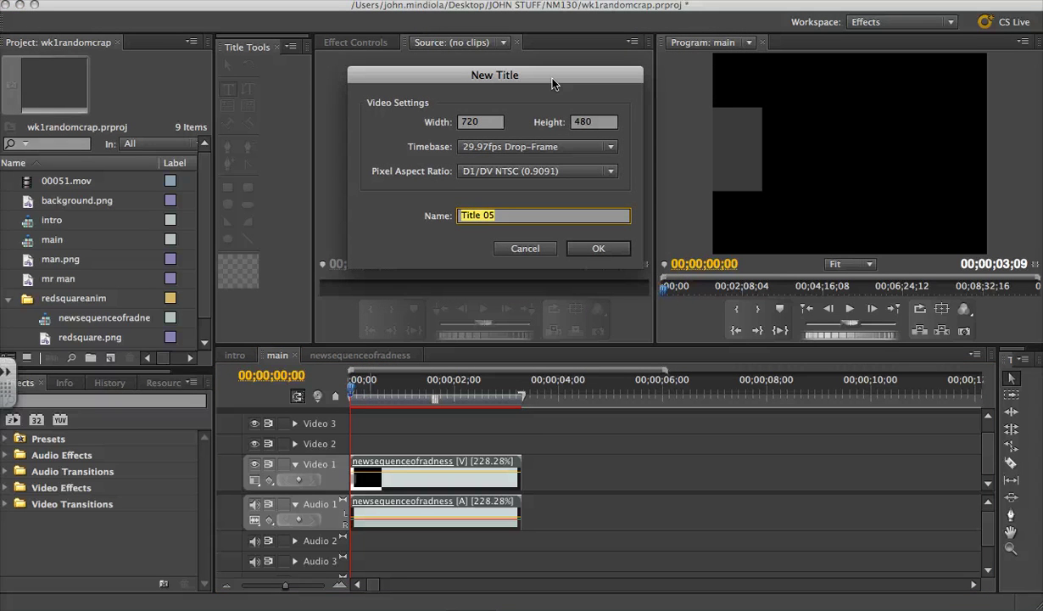
{"action": "type", "text": "random"}
{"action": "left_click", "coordinate": [580, 249]}
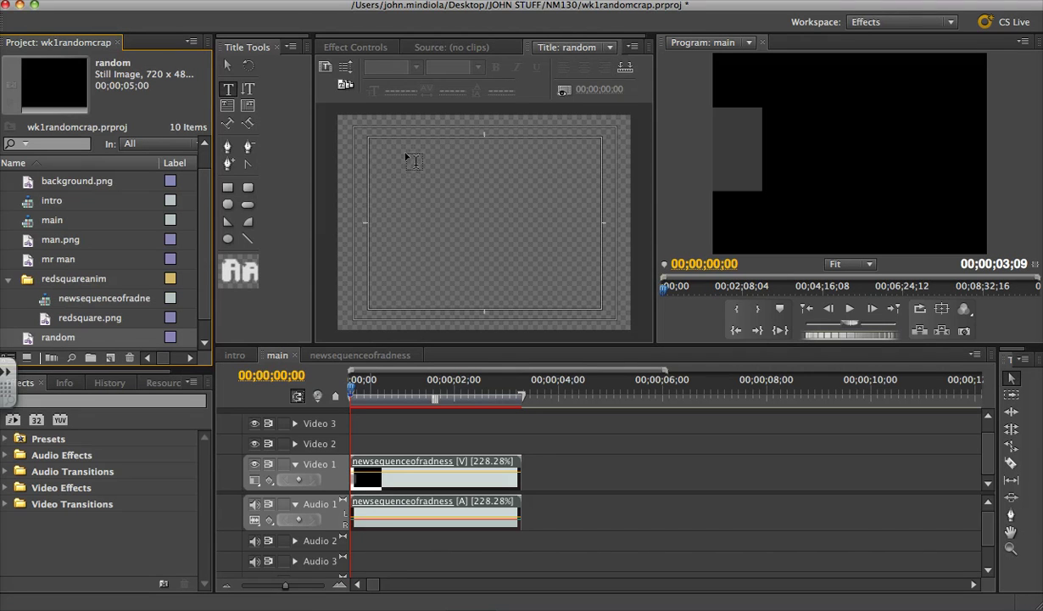
- Type RANDOM in the title and set it to Agency FB Bold
{"action": "left_click", "coordinate": [383, 214]}
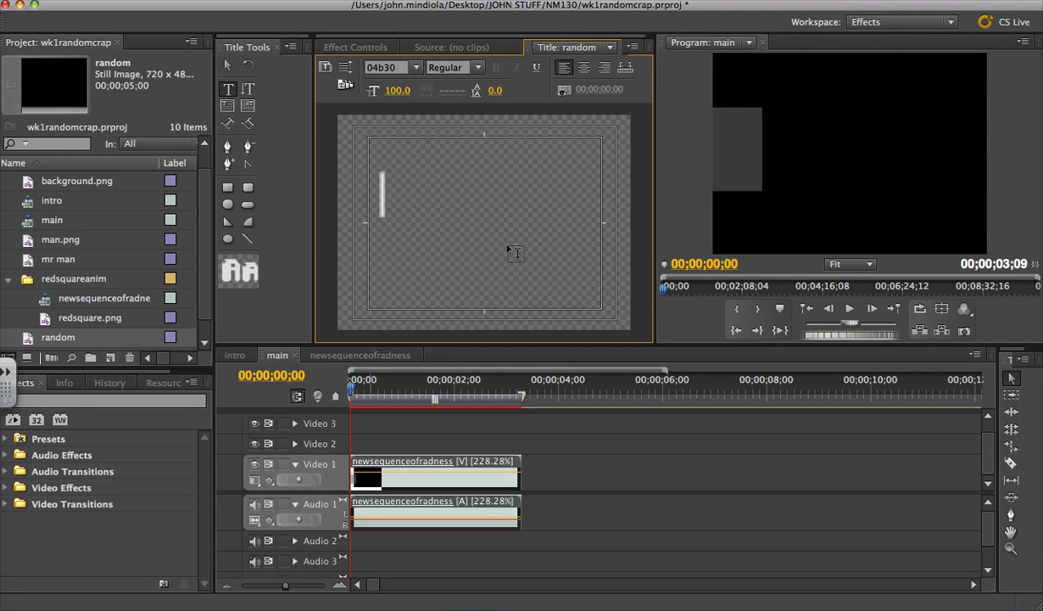
{"action": "type", "text": "RANDOM"}
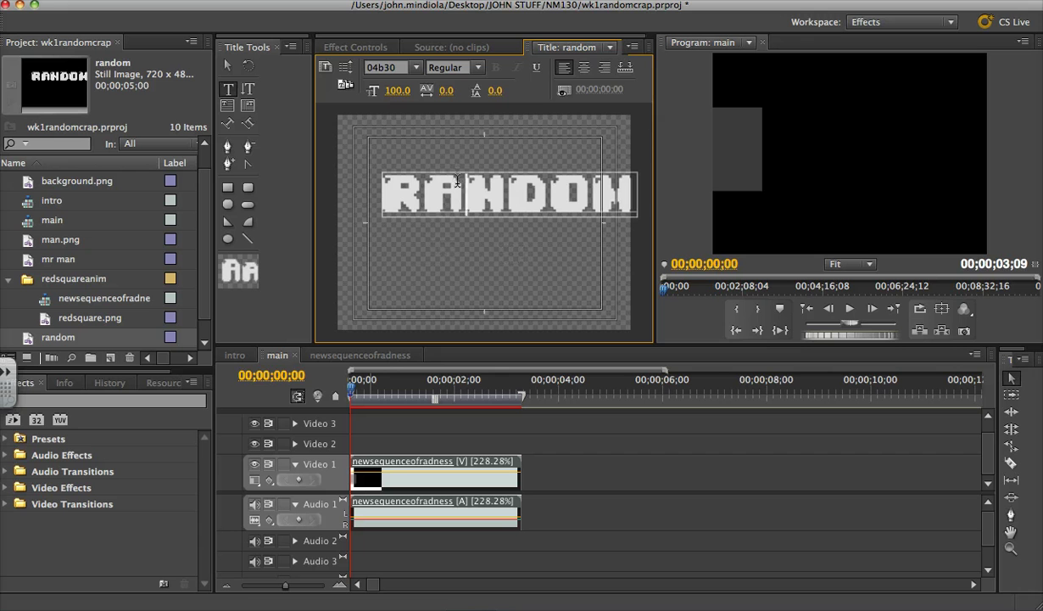
{"action": "left_click", "coordinate": [438, 174]}
{"action": "left_click", "coordinate": [394, 67]}
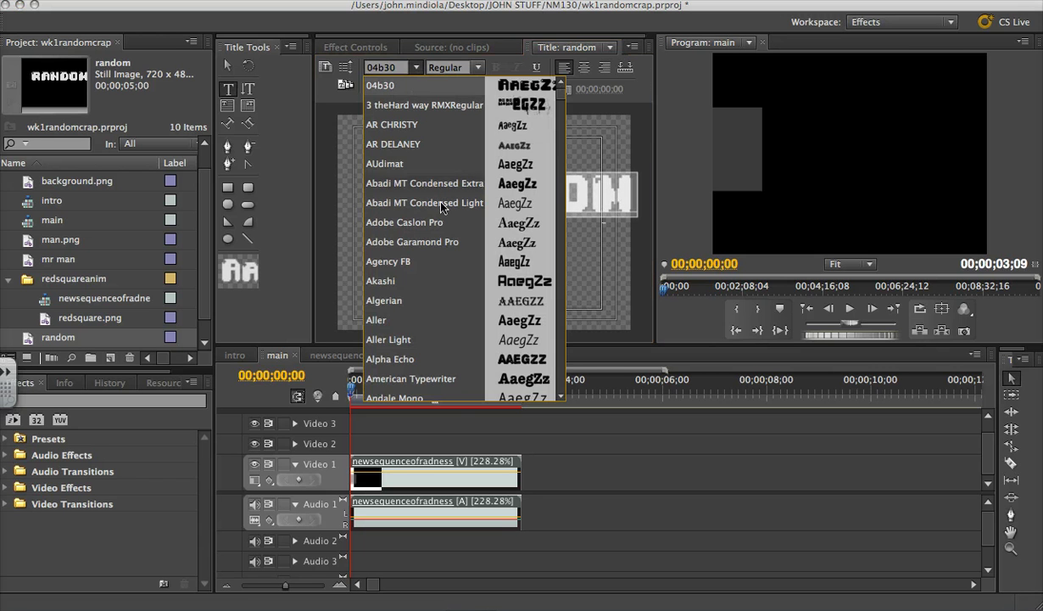
{"action": "left_click", "coordinate": [439, 263]}
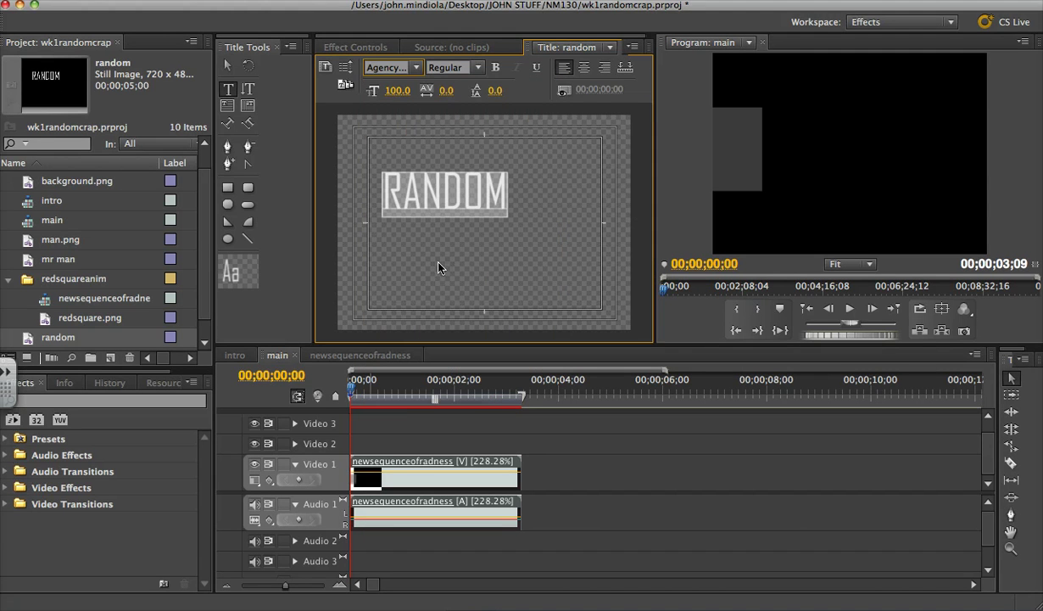
{"action": "left_click", "coordinate": [464, 70]}
{"action": "left_click", "coordinate": [442, 91]}
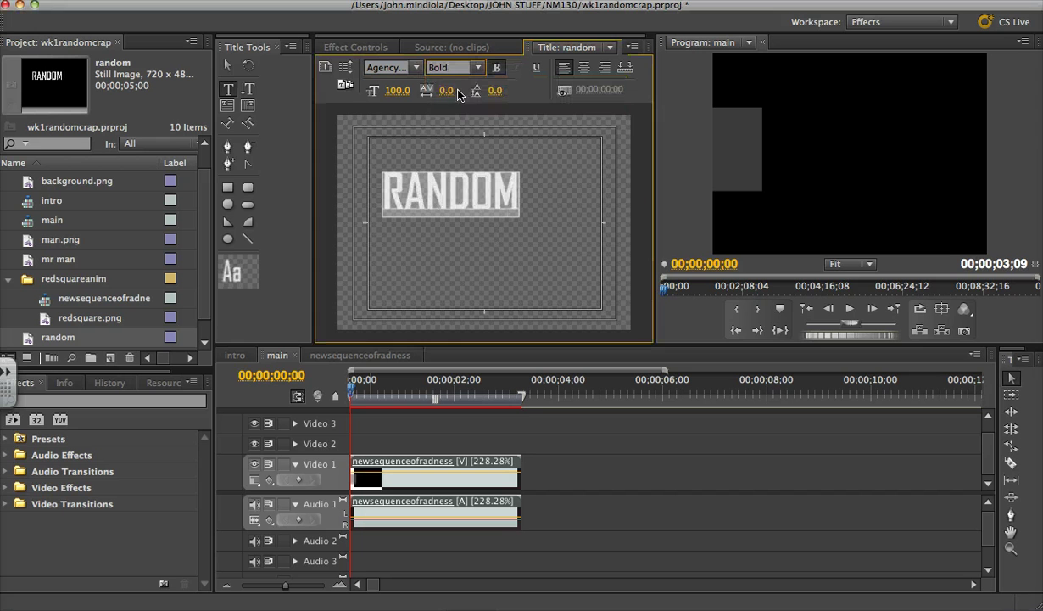
- Move the RANDOM text to the centre of the frame with the Selection tool
{"action": "left_click", "coordinate": [229, 67]}
{"action": "left_click_drag", "start_coordinate": [450, 194], "coordinate": [480, 224]}
{"action": "left_click", "coordinate": [483, 163]}
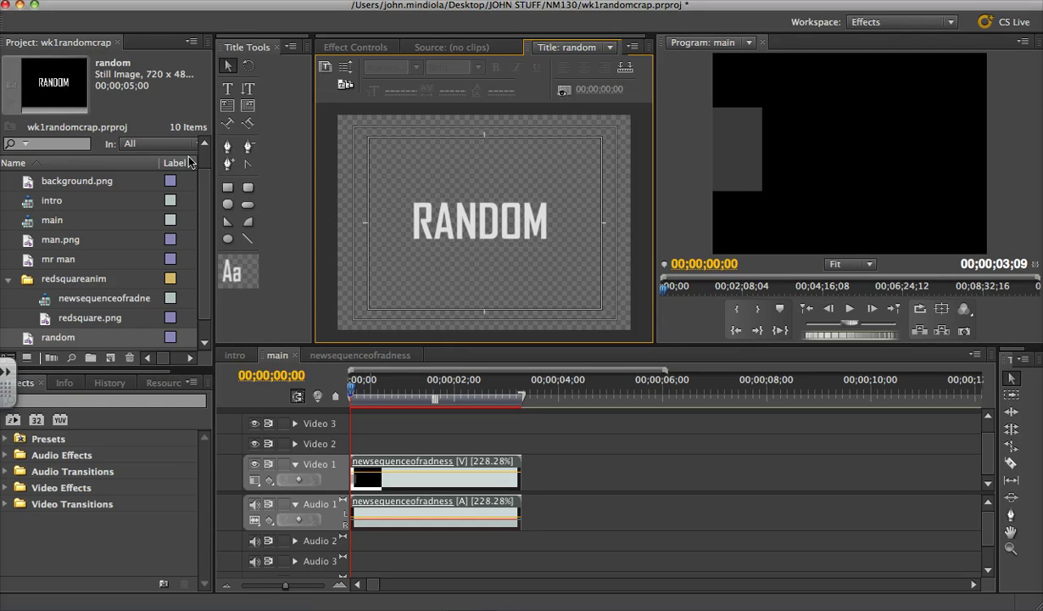
- Put the random title on Video 2 at 0:00, trimmed to end with the Video 1 clip
{"action": "left_click", "coordinate": [205, 200]}
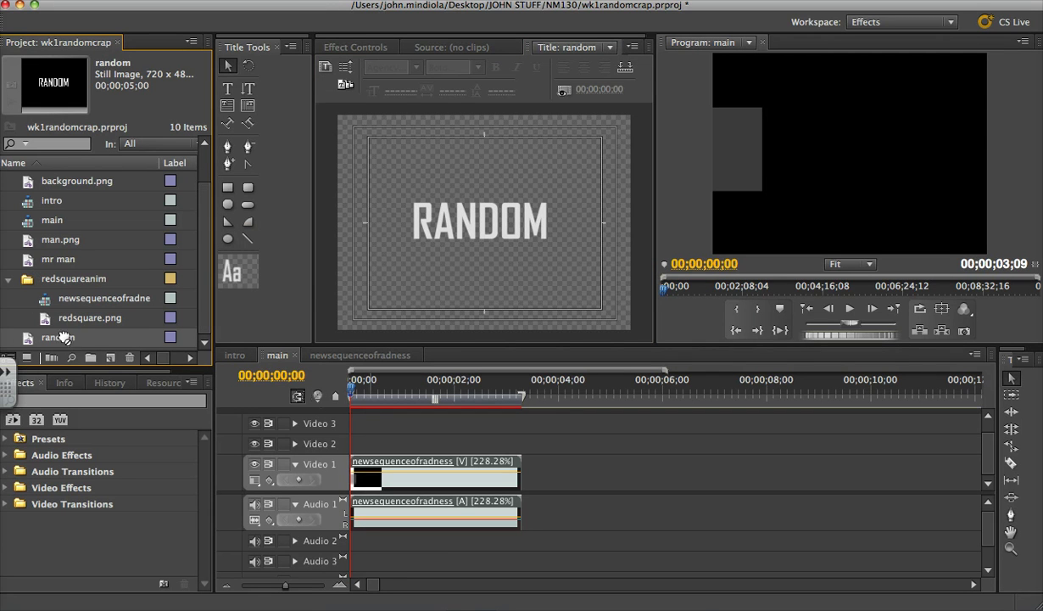
{"action": "left_click_drag", "start_coordinate": [63, 337], "coordinate": [355, 443]}
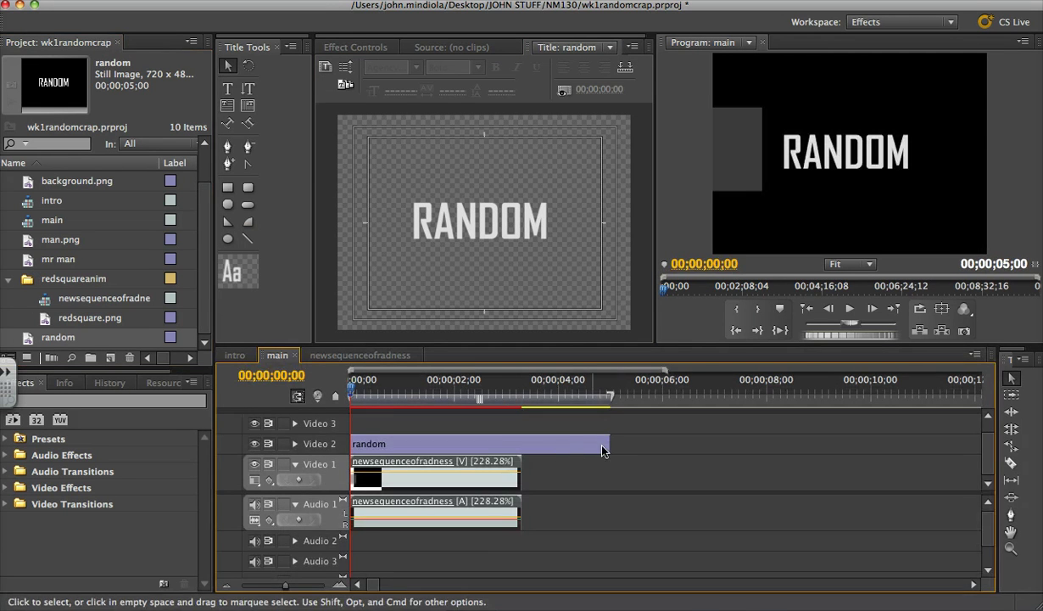
{"action": "left_click_drag", "start_coordinate": [603, 451], "coordinate": [520, 444]}
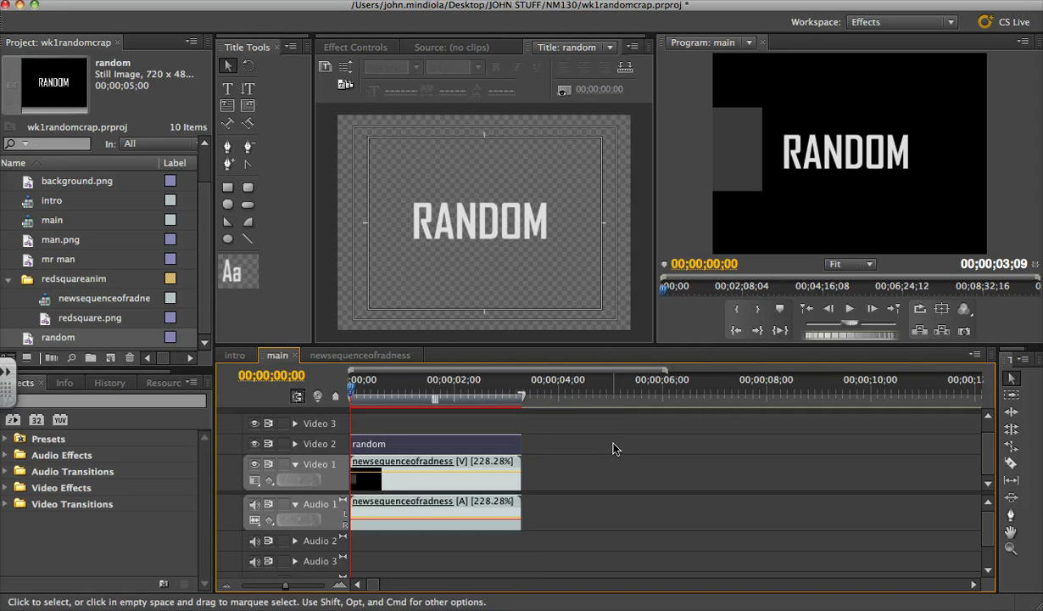
- Apply the Presets > Twirls > Twirl In preset to the random clip and scrub to preview
{"action": "left_click", "coordinate": [7, 488]}
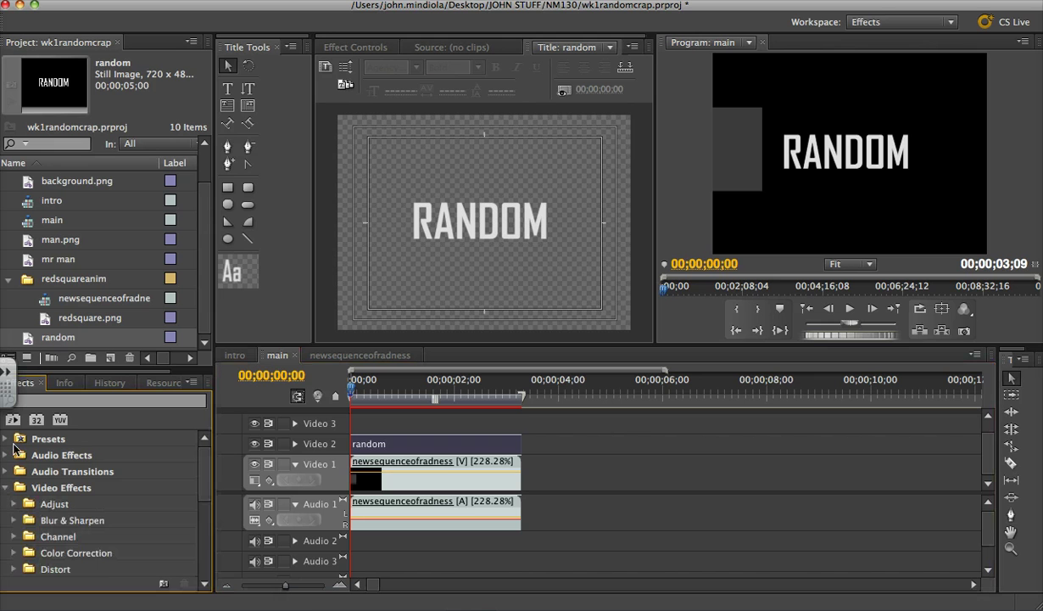
{"action": "left_click", "coordinate": [7, 440]}
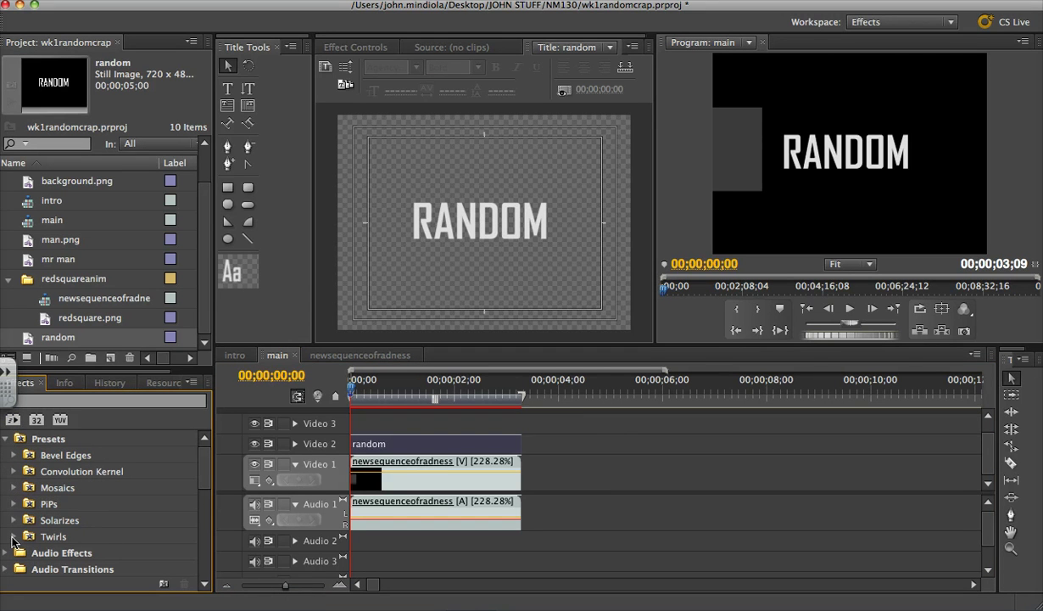
{"action": "left_click", "coordinate": [12, 536]}
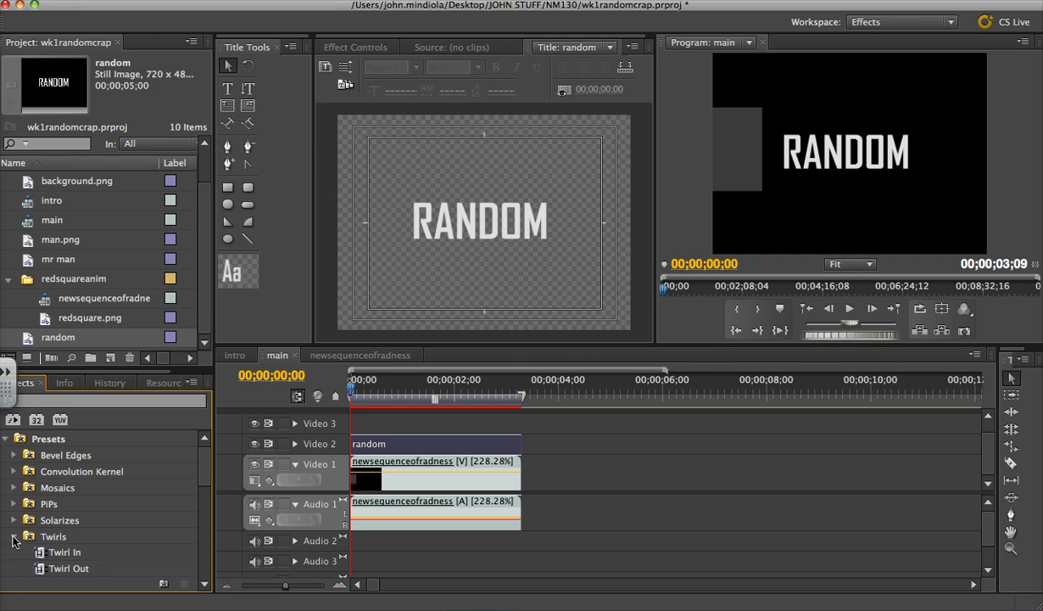
{"action": "scroll", "coordinate": [118, 508], "scroll_direction": "down", "scroll_amount": 1}
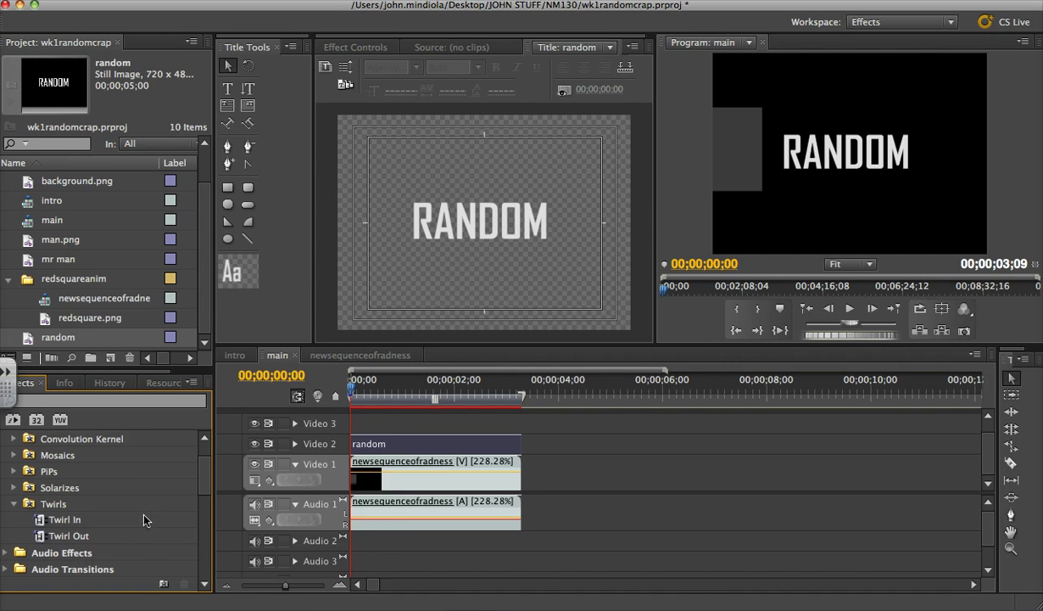
{"action": "left_click_drag", "start_coordinate": [58, 520], "coordinate": [487, 447]}
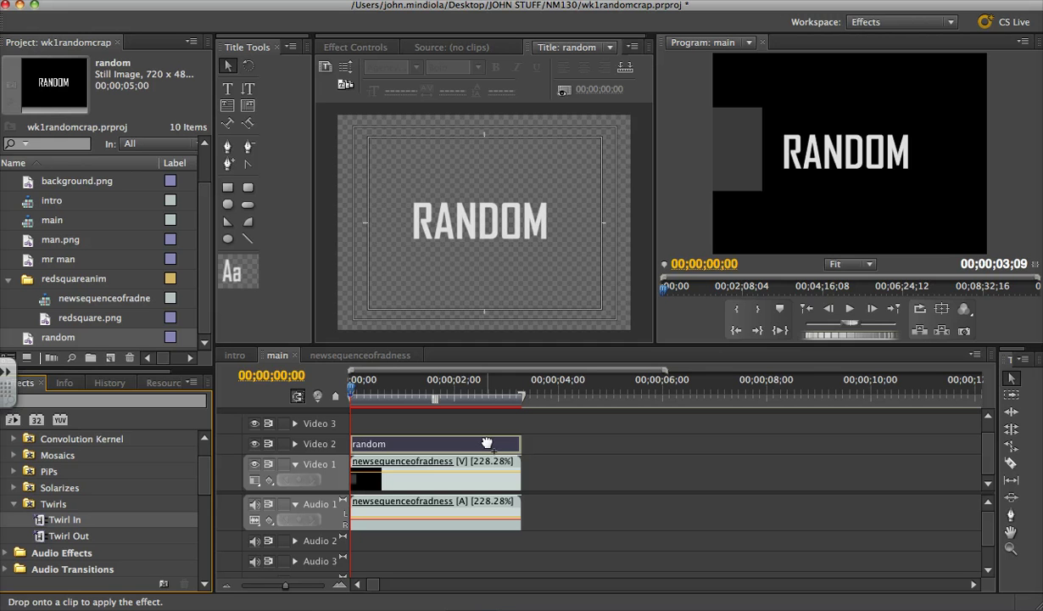
{"action": "left_click_drag", "start_coordinate": [486, 442], "coordinate": [487, 444]}
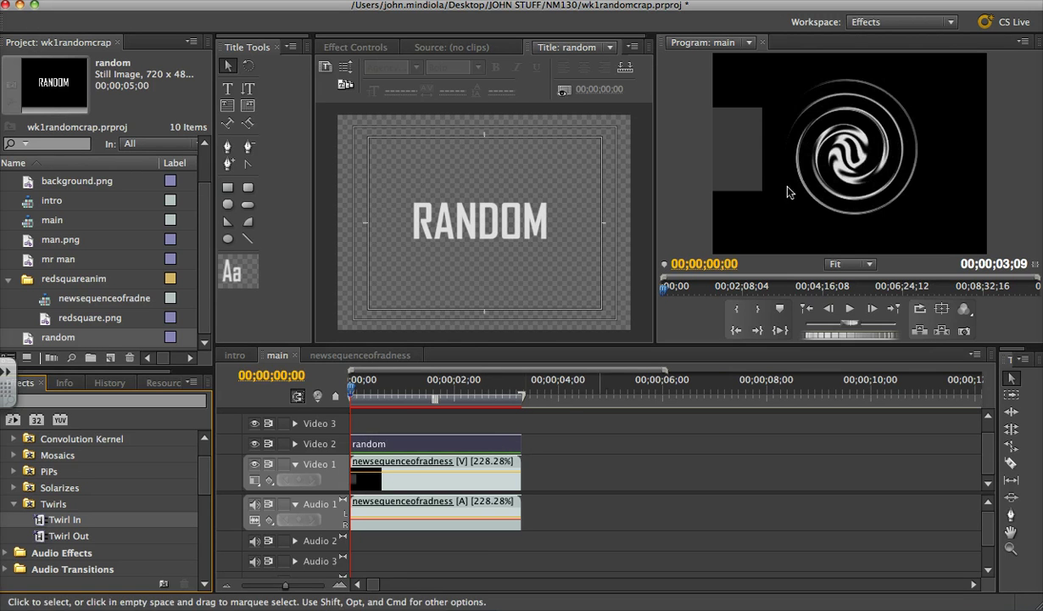
{"action": "mouse_move", "coordinate": [346, 397]}
{"action": "left_mouse_down"}
{"action": "mouse_move", "coordinate": [506, 407]}
{"action": "mouse_move", "coordinate": [326, 396]}
{"action": "left_mouse_up"}
- Lower the Twirl Radius to 36.0 in Effect Controls and play the twirl-in back
{"action": "left_click", "coordinate": [355, 47]}
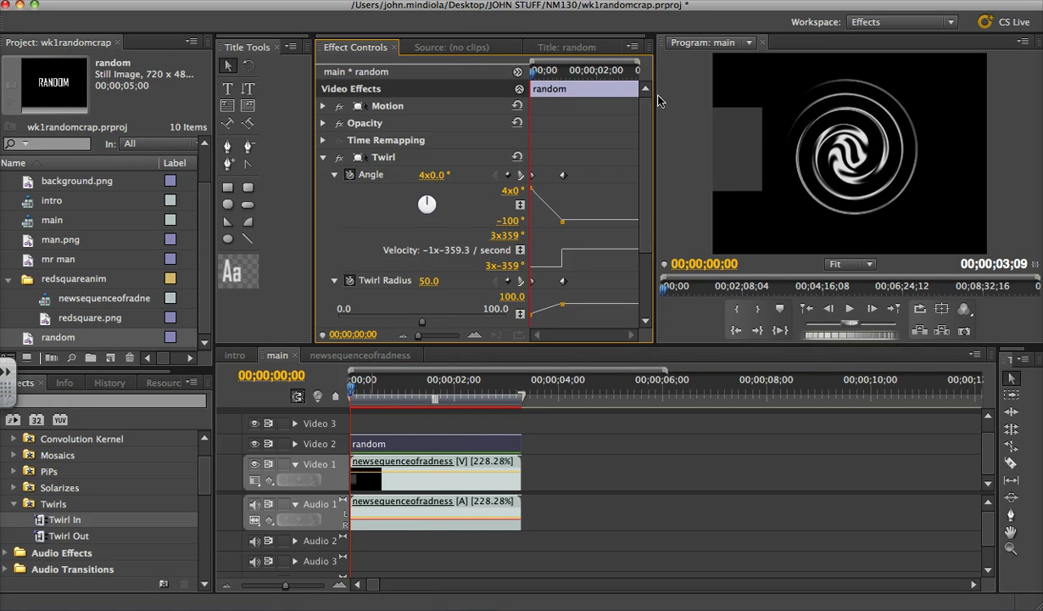
{"action": "scroll", "coordinate": [645, 126], "scroll_direction": "down", "scroll_amount": 2}
{"action": "scroll", "coordinate": [643, 130], "scroll_direction": "down", "scroll_amount": 3}
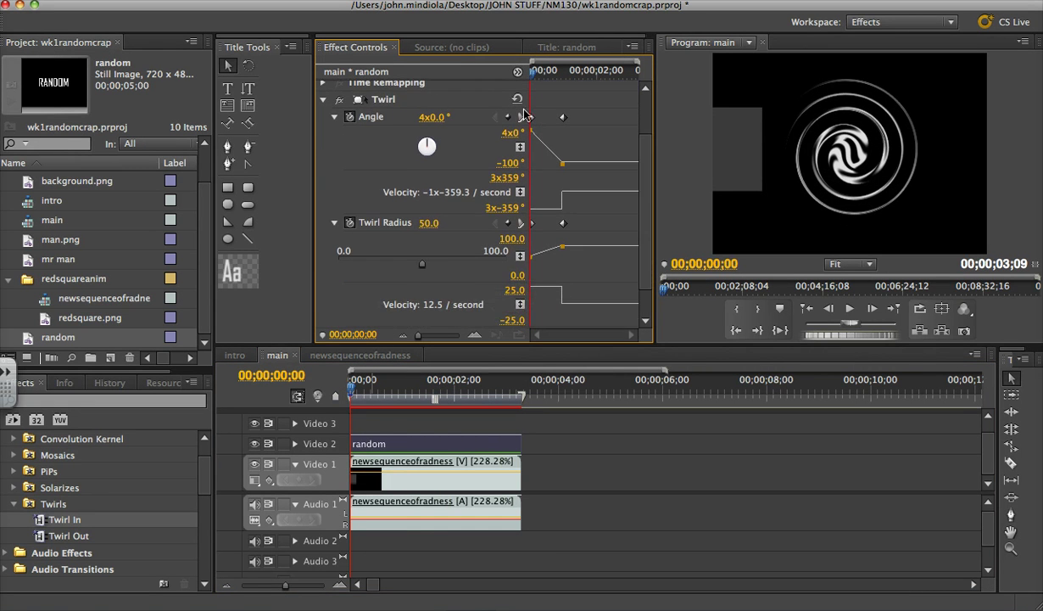
{"action": "scroll", "coordinate": [642, 141], "scroll_direction": "down", "scroll_amount": 3}
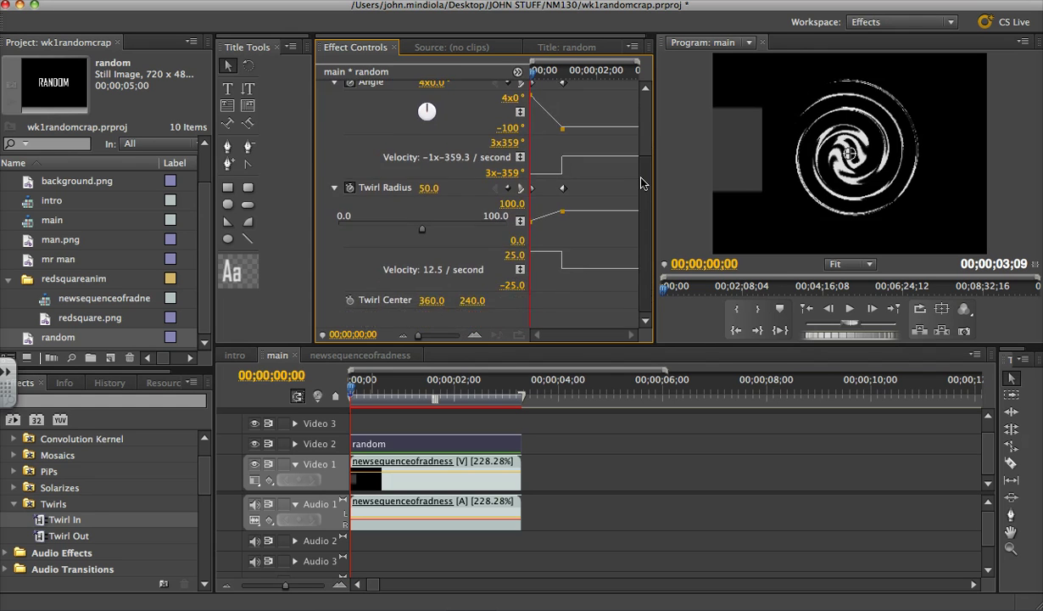
{"action": "scroll", "coordinate": [645, 141], "scroll_direction": "up", "scroll_amount": 5}
{"action": "scroll", "coordinate": [645, 153], "scroll_direction": "down", "scroll_amount": 4}
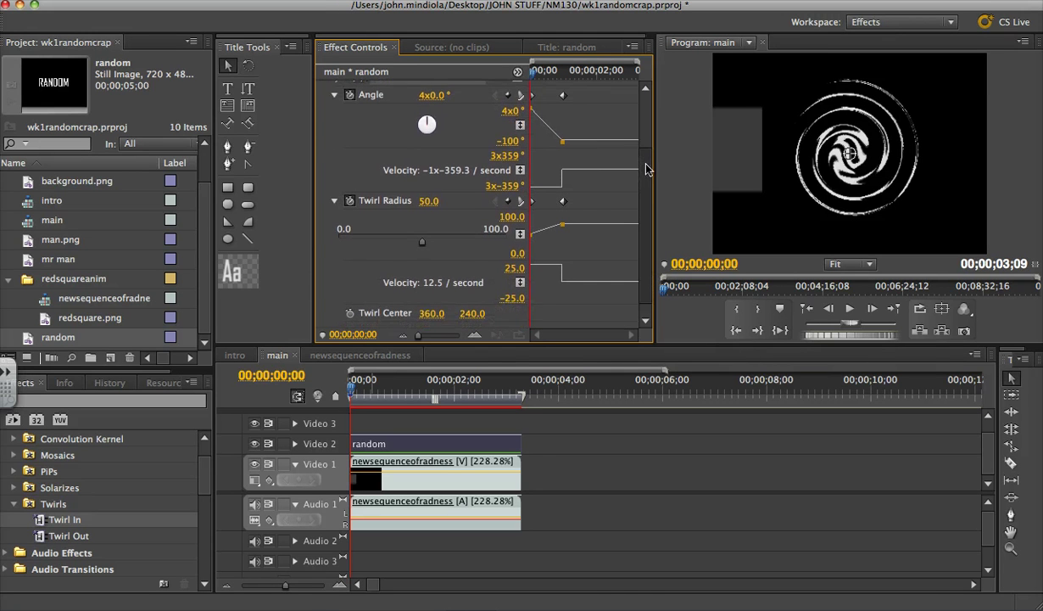
{"action": "scroll", "coordinate": [644, 174], "scroll_direction": "down", "scroll_amount": 1}
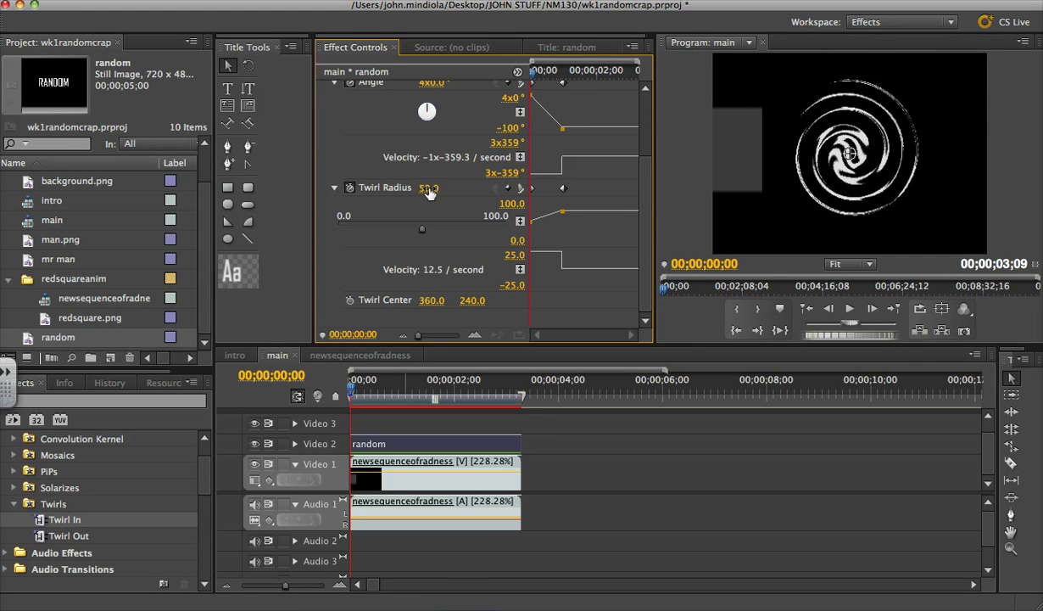
{"action": "mouse_move", "coordinate": [428, 192]}
{"action": "left_mouse_down"}
{"action": "mouse_move", "coordinate": [504, 191]}
{"action": "mouse_move", "coordinate": [428, 191]}
{"action": "left_mouse_up"}
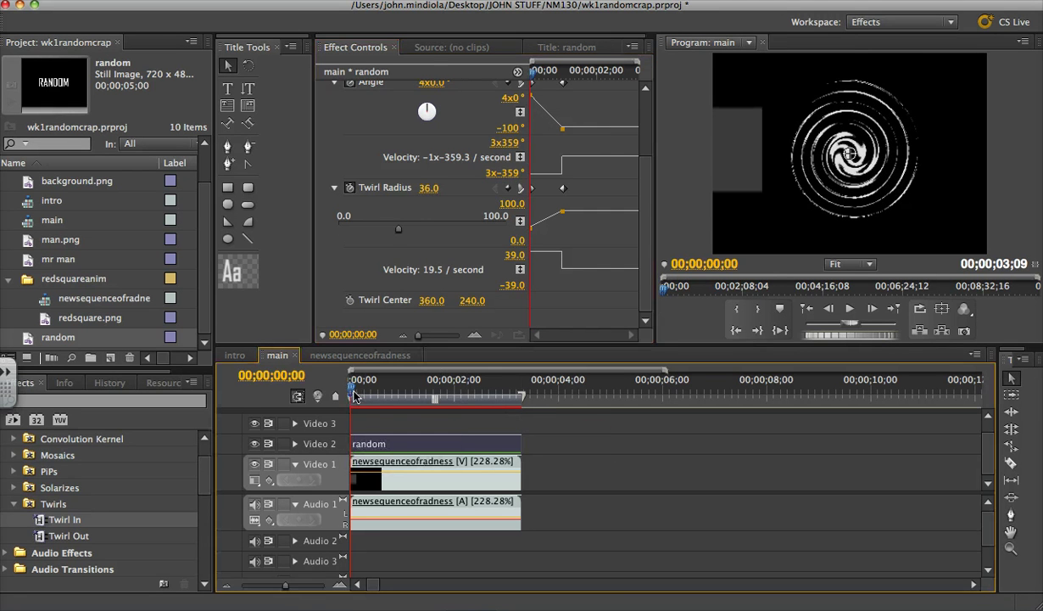
{"action": "key", "text": "space"}
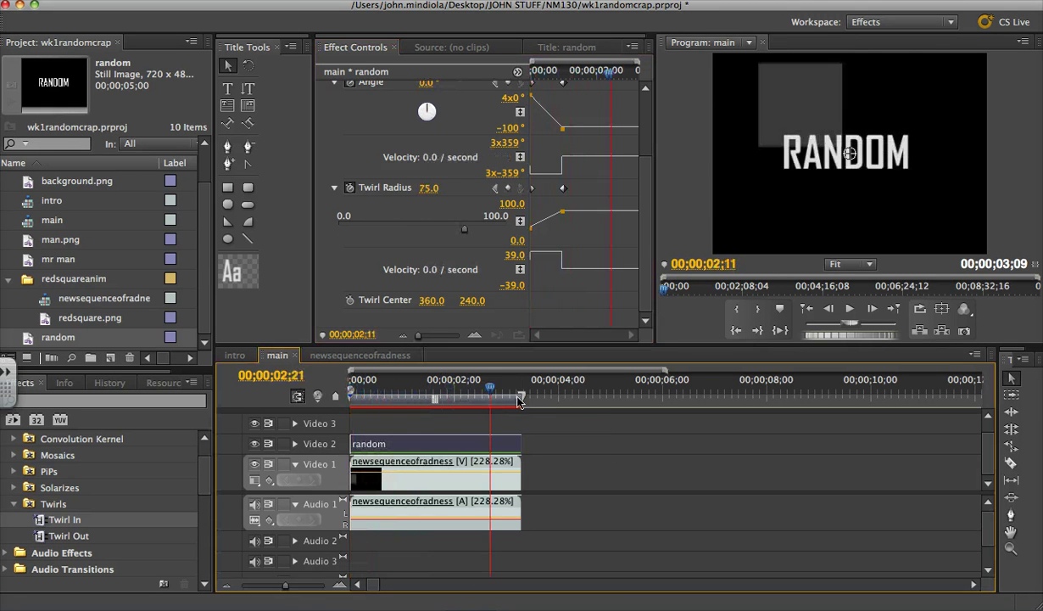
{"action": "key", "text": "Home"}
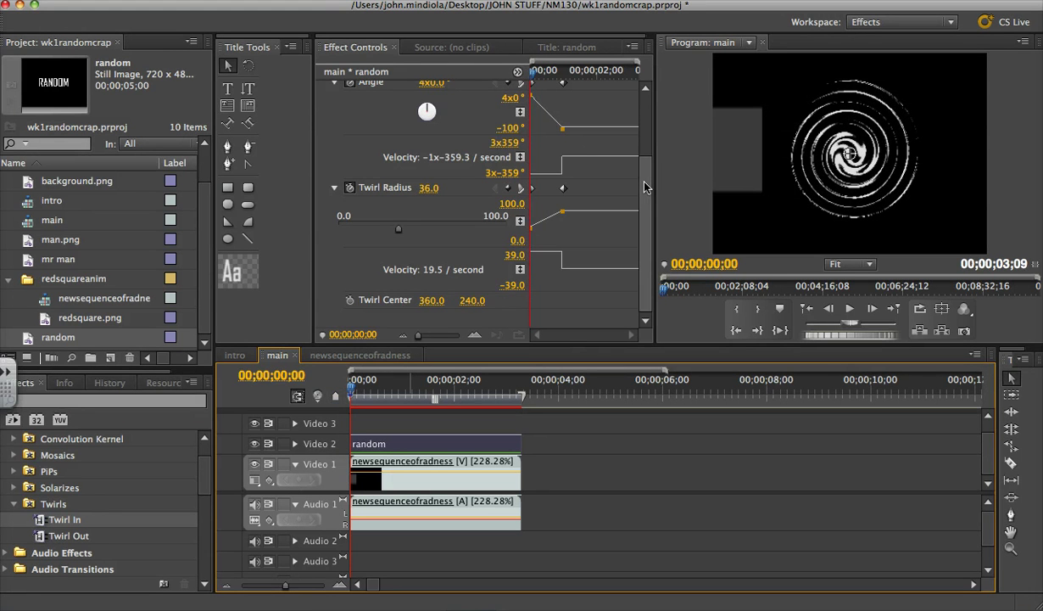
- Start Position keyframing at 0;00 with the RANDOM title raised above the frame
{"action": "scroll", "coordinate": [373, 175], "scroll_direction": "up", "scroll_amount": 3}
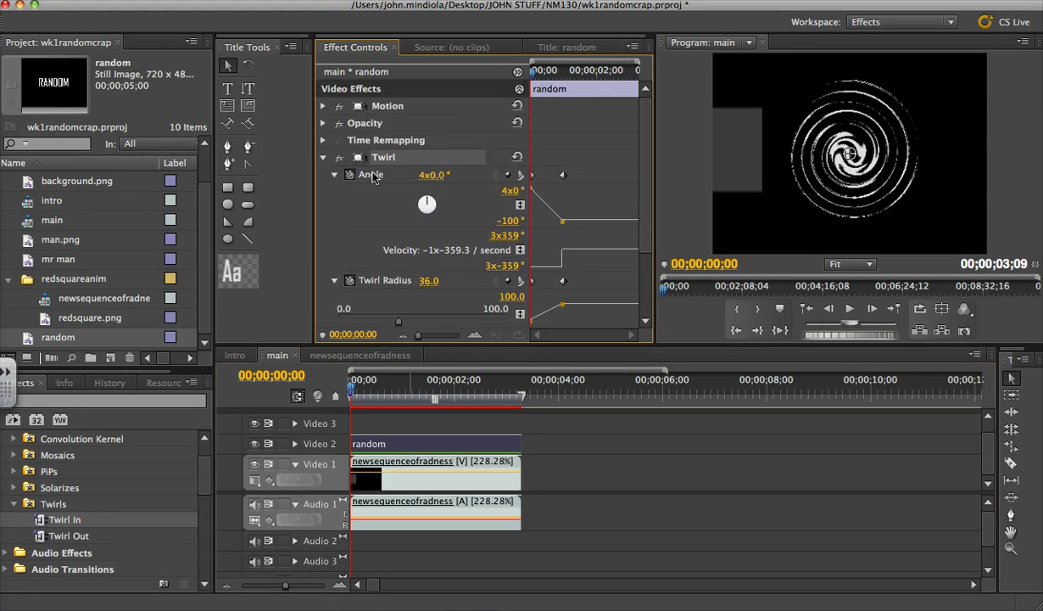
{"action": "left_click", "coordinate": [322, 158]}
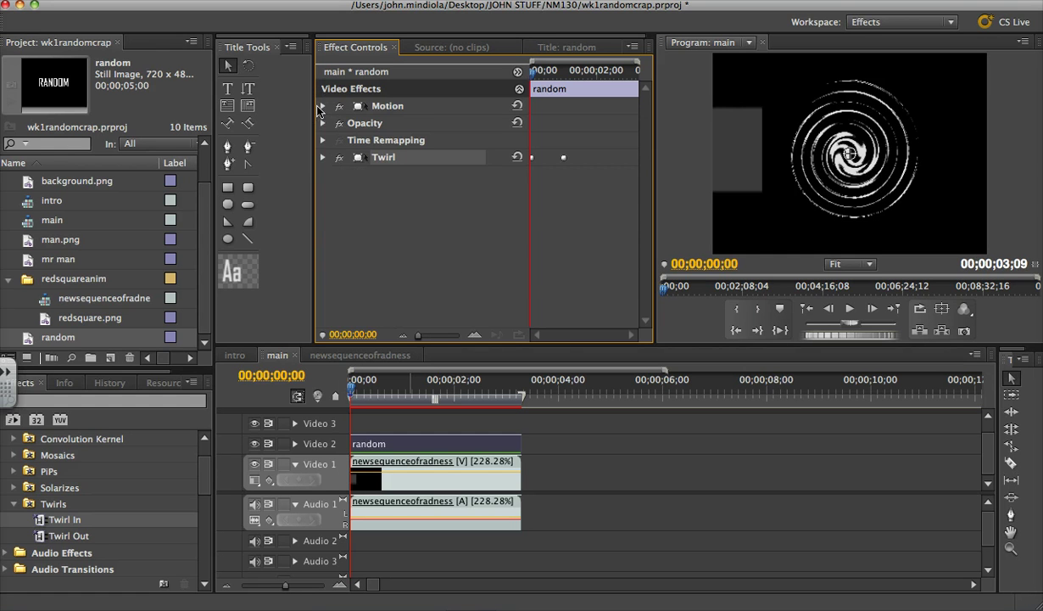
{"action": "left_click", "coordinate": [321, 106]}
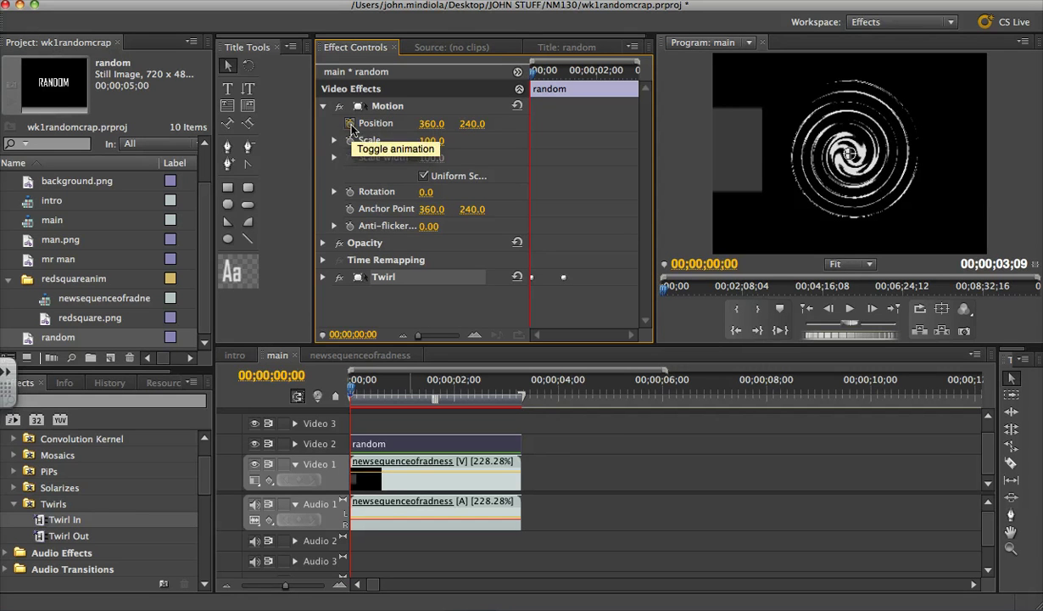
{"action": "left_click", "coordinate": [348, 123]}
{"action": "left_click_drag", "start_coordinate": [872, 183], "coordinate": [859, 58]}
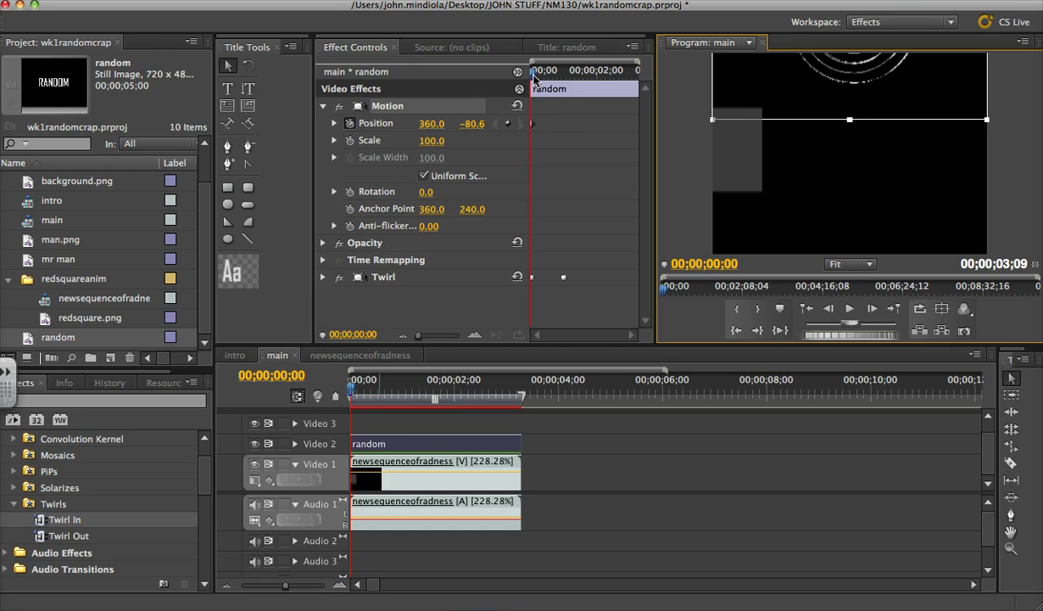
{"action": "left_click_drag", "start_coordinate": [533, 76], "coordinate": [580, 82]}
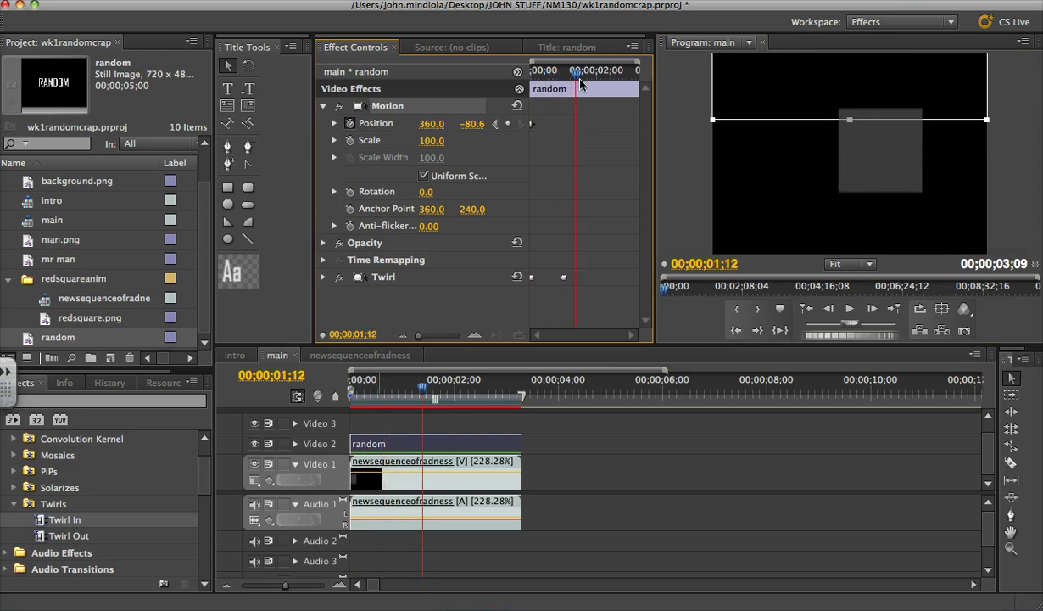
{"action": "mouse_move", "coordinate": [422, 391]}
{"action": "left_mouse_down"}
{"action": "mouse_move", "coordinate": [450, 391]}
{"action": "mouse_move", "coordinate": [440, 388]}
{"action": "left_mouse_up"}
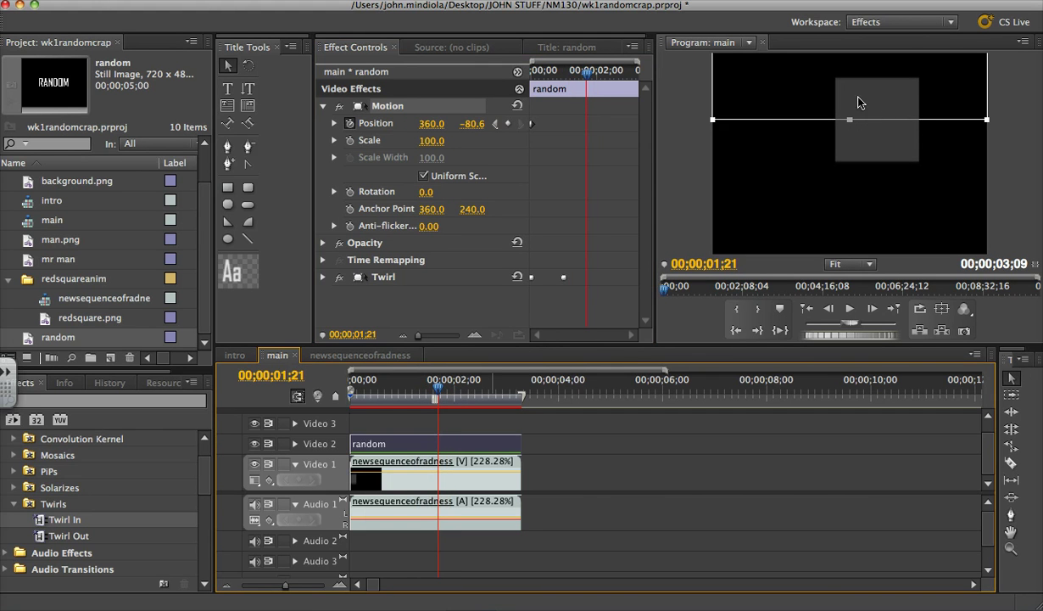
- Key the title dropping to Y 278.4 near 1;21, then shift that keyframe earlier
{"action": "left_click", "coordinate": [472, 124]}
{"action": "type", "text": "-103.6"}
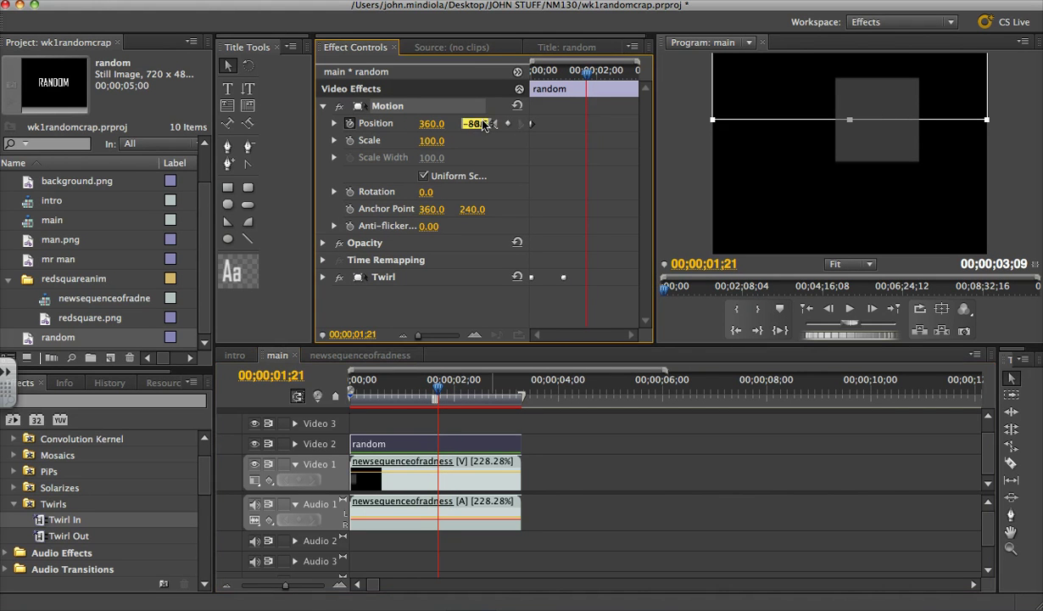
{"action": "key", "text": "Return"}
{"action": "left_click_drag", "start_coordinate": [467, 127], "coordinate": [467, 127]}
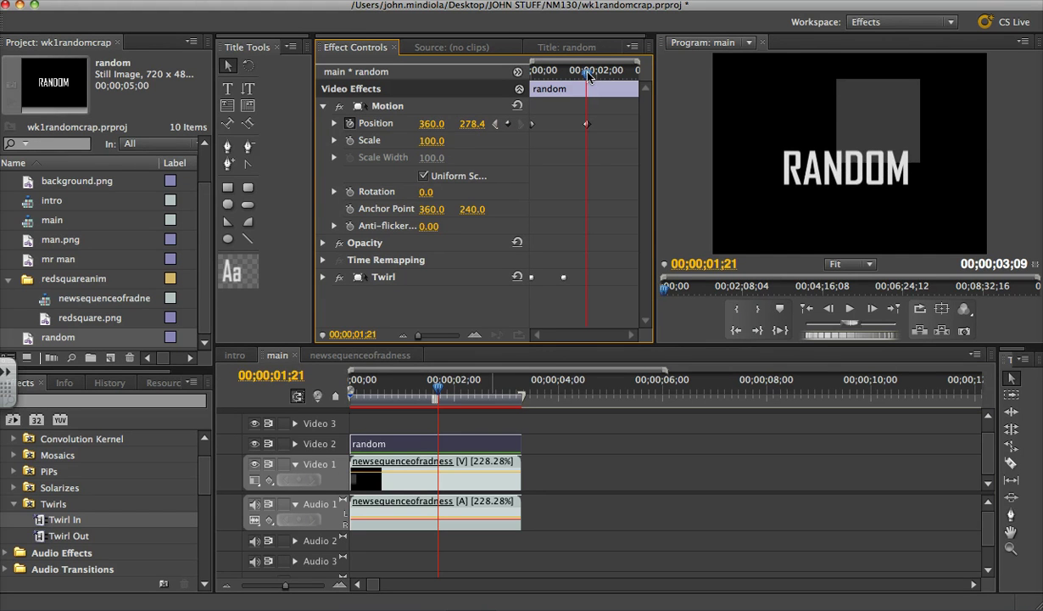
{"action": "left_click_drag", "start_coordinate": [437, 388], "coordinate": [387, 400]}
{"action": "left_click_drag", "start_coordinate": [585, 124], "coordinate": [563, 124]}
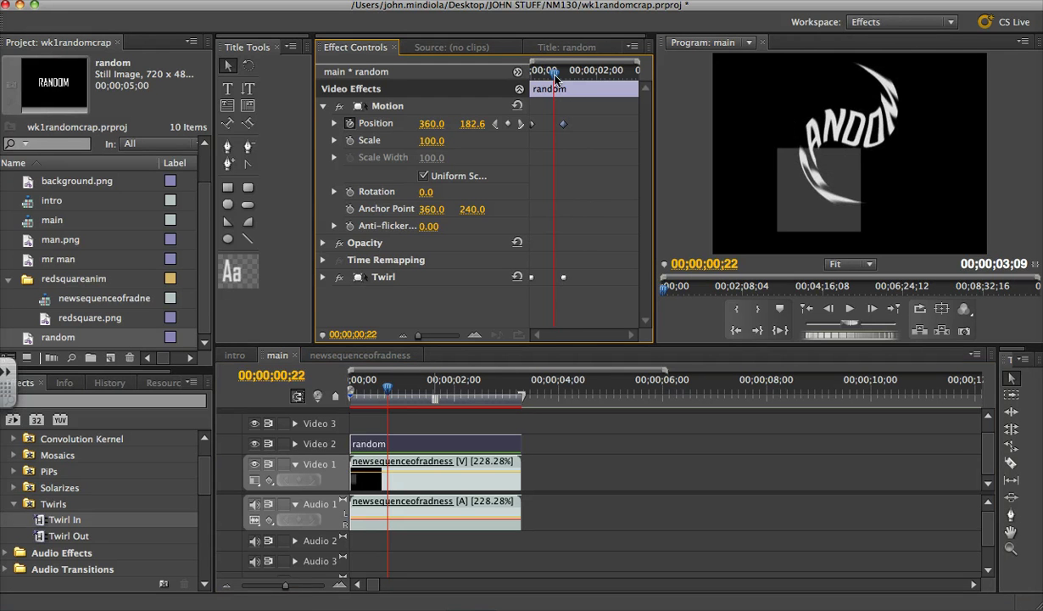
{"action": "left_click_drag", "start_coordinate": [552, 72], "coordinate": [580, 88]}
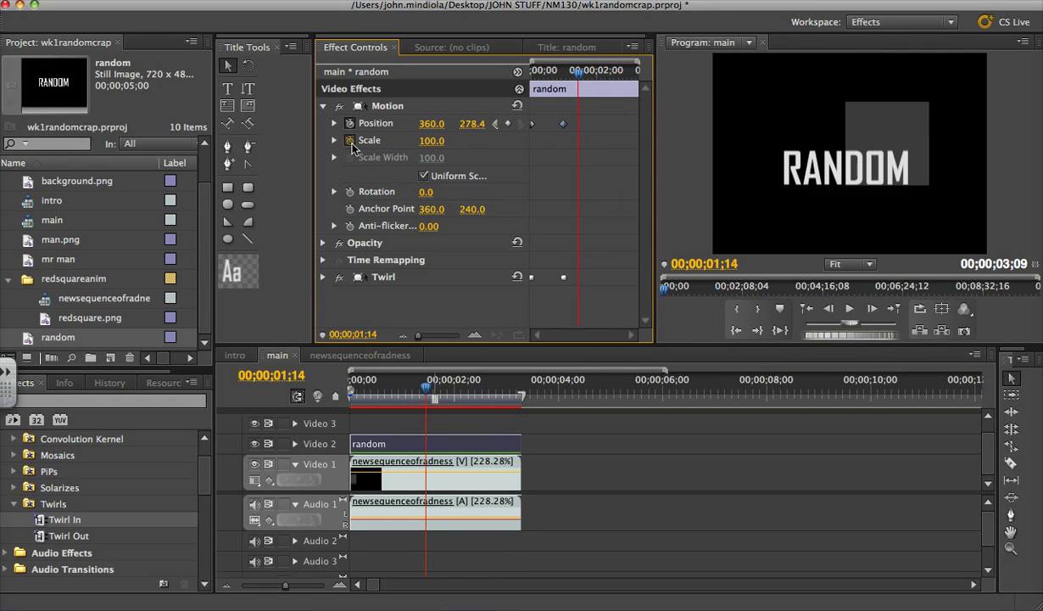
- Keyframe Scale from 100 at 1;14 down to 30.0 at 3;08
{"action": "left_click", "coordinate": [352, 145]}
{"action": "left_click_drag", "start_coordinate": [582, 78], "coordinate": [640, 80]}
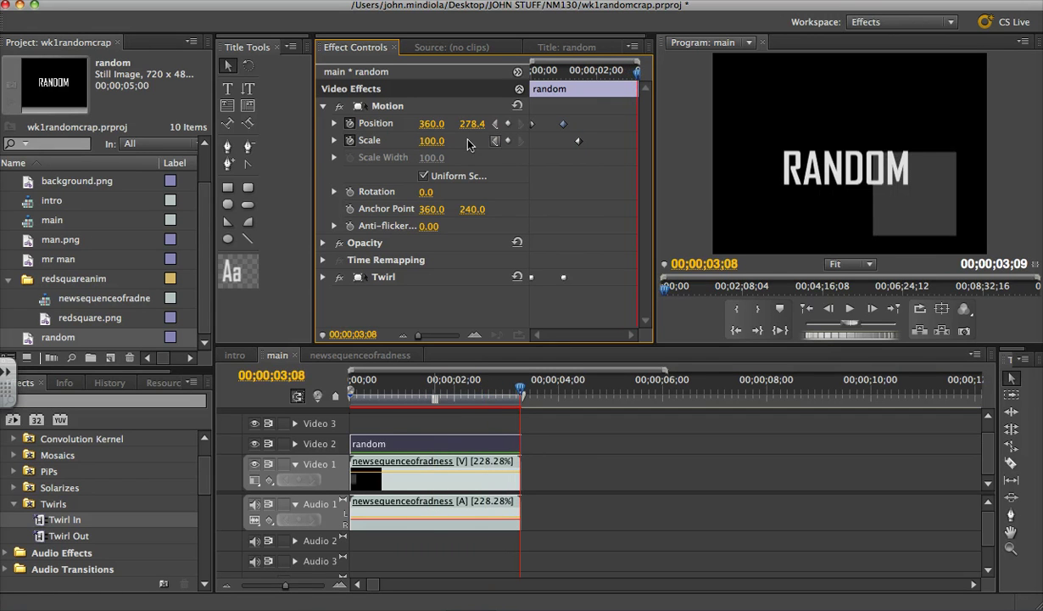
{"action": "mouse_move", "coordinate": [438, 145]}
{"action": "left_mouse_down"}
{"action": "mouse_move", "coordinate": [423, 146]}
{"action": "mouse_move", "coordinate": [435, 147]}
{"action": "left_mouse_up"}
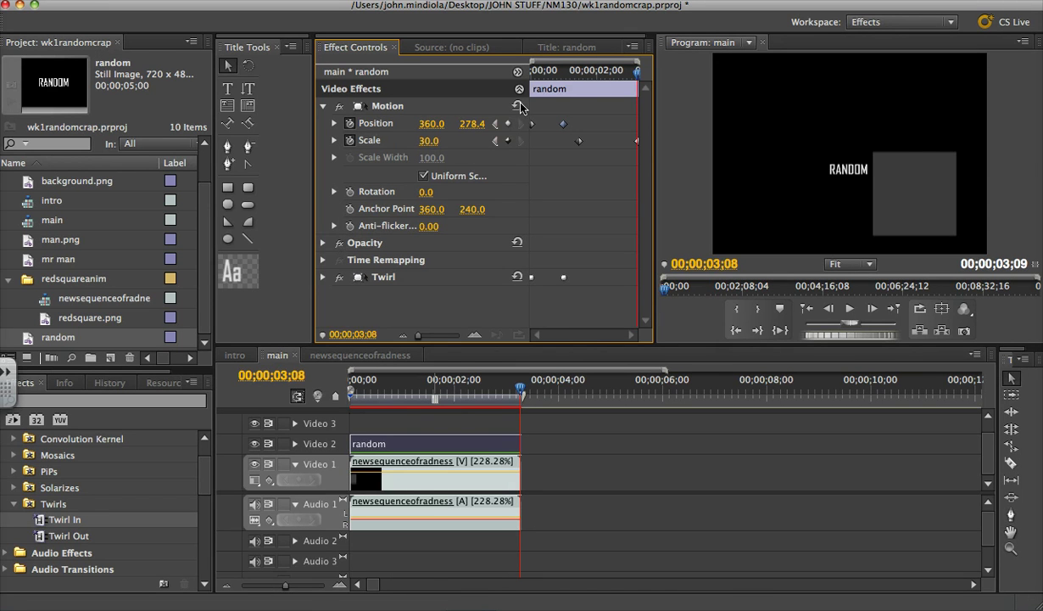
{"action": "left_click_drag", "start_coordinate": [638, 79], "coordinate": [579, 79]}
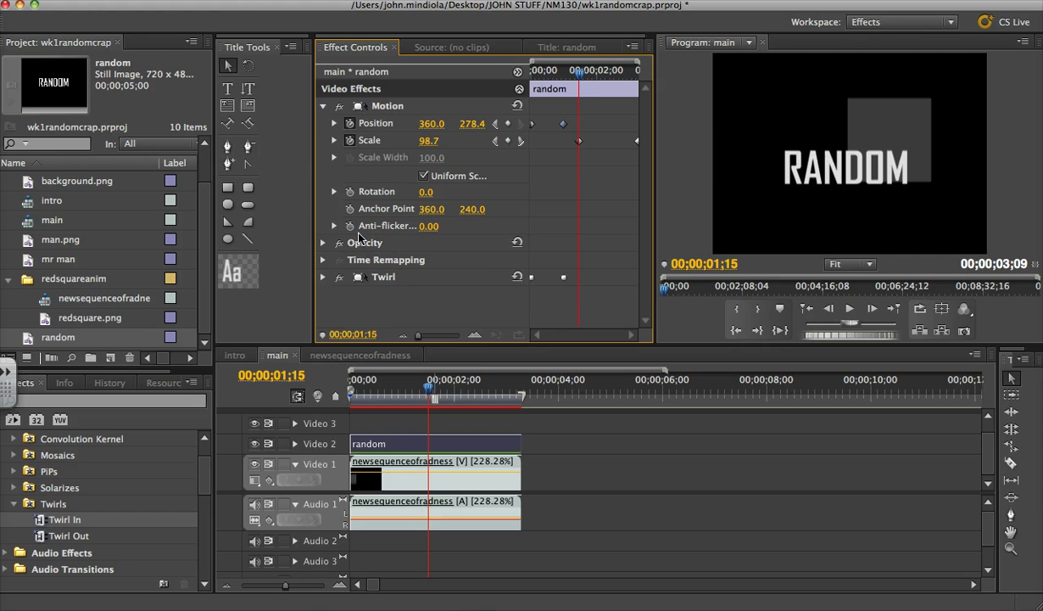
- Keyframe Opacity from 1;15 so the title fades out by 3;08, then preview it
{"action": "left_click", "coordinate": [324, 243]}
{"action": "left_click", "coordinate": [354, 264]}
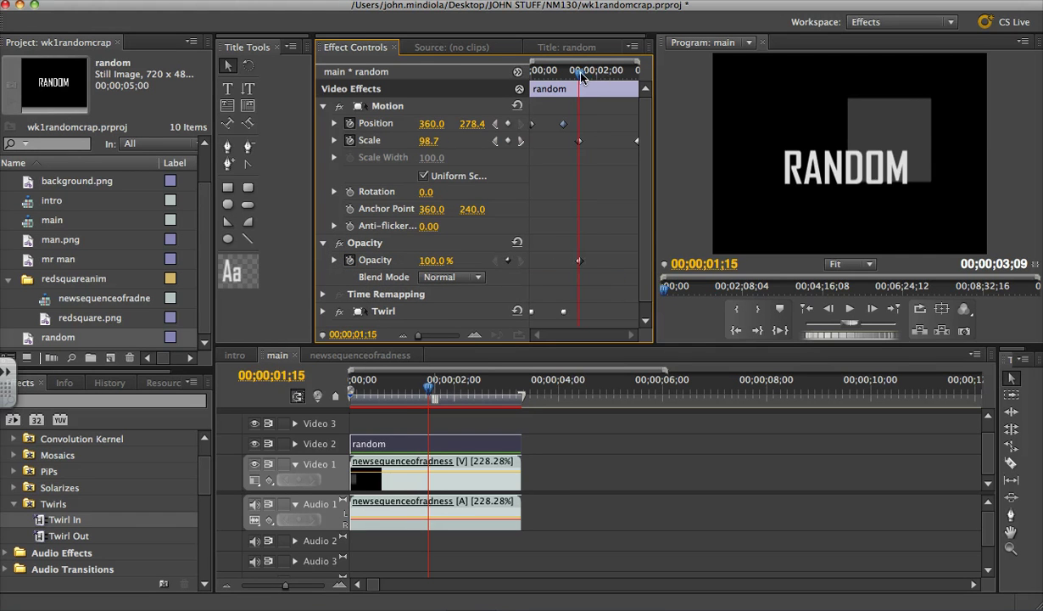
{"action": "left_click_drag", "start_coordinate": [580, 78], "coordinate": [640, 82]}
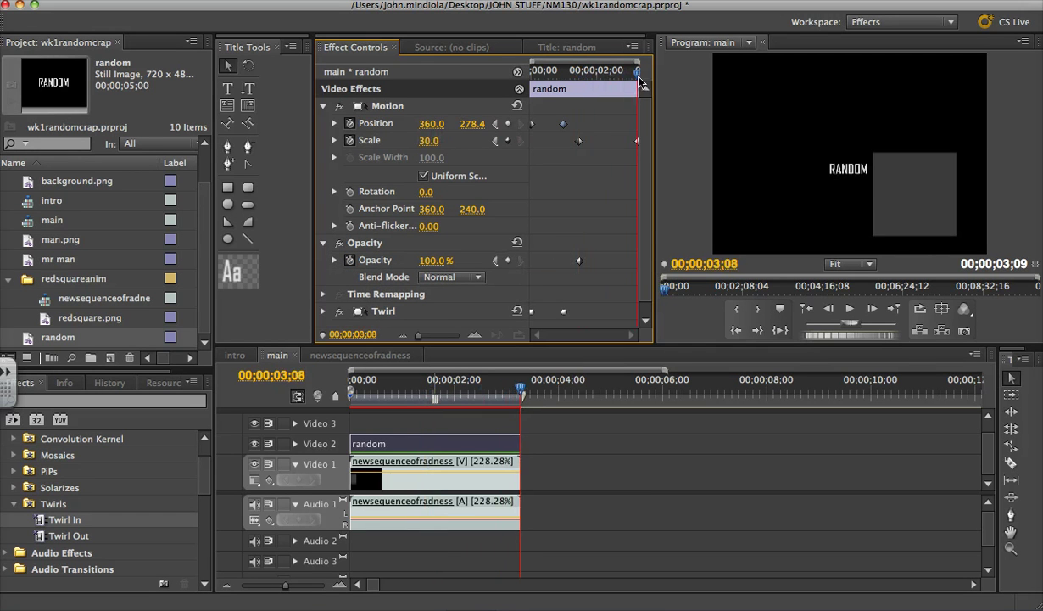
{"action": "left_click", "coordinate": [433, 260]}
{"action": "type", "text": "24"}
{"action": "key", "text": "Return"}
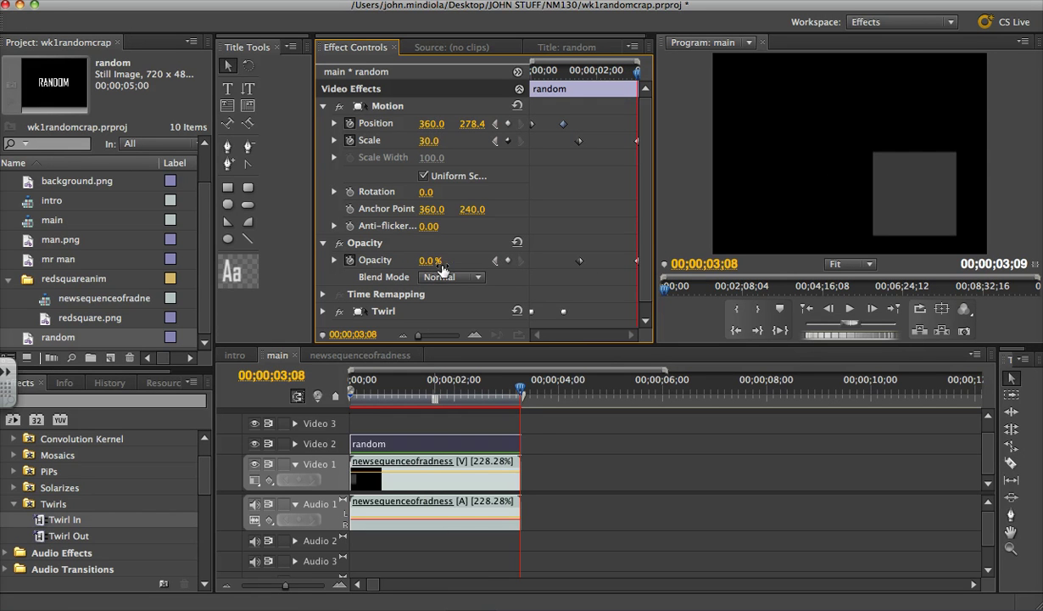
{"action": "left_click_drag", "start_coordinate": [505, 395], "coordinate": [89, 409]}
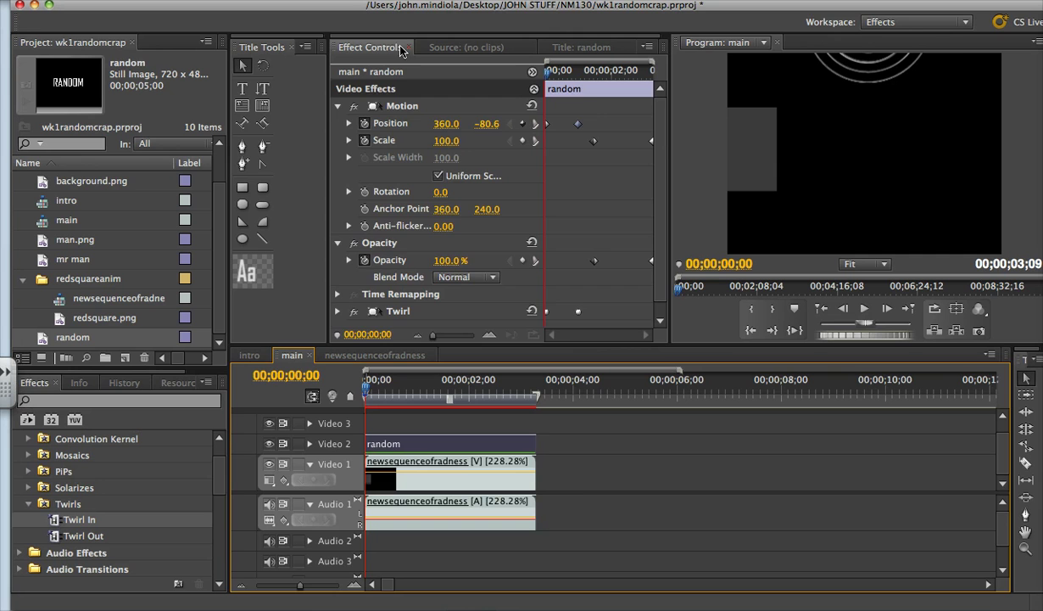
- Search 'color' in Effects and drop Color Emboss onto the random clip on Video 2
{"action": "left_click", "coordinate": [338, 106]}
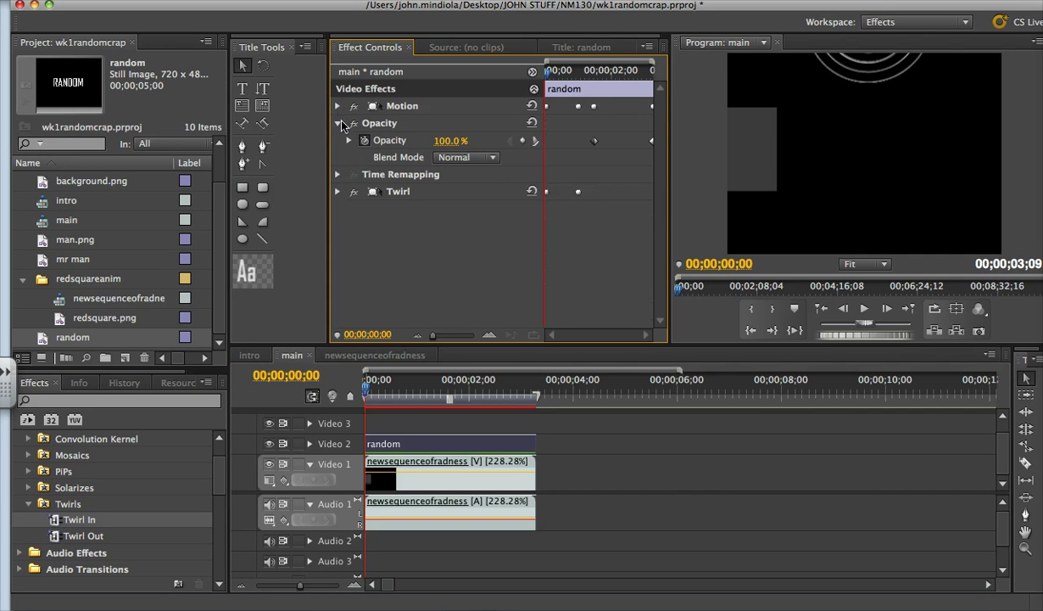
{"action": "left_click", "coordinate": [338, 124]}
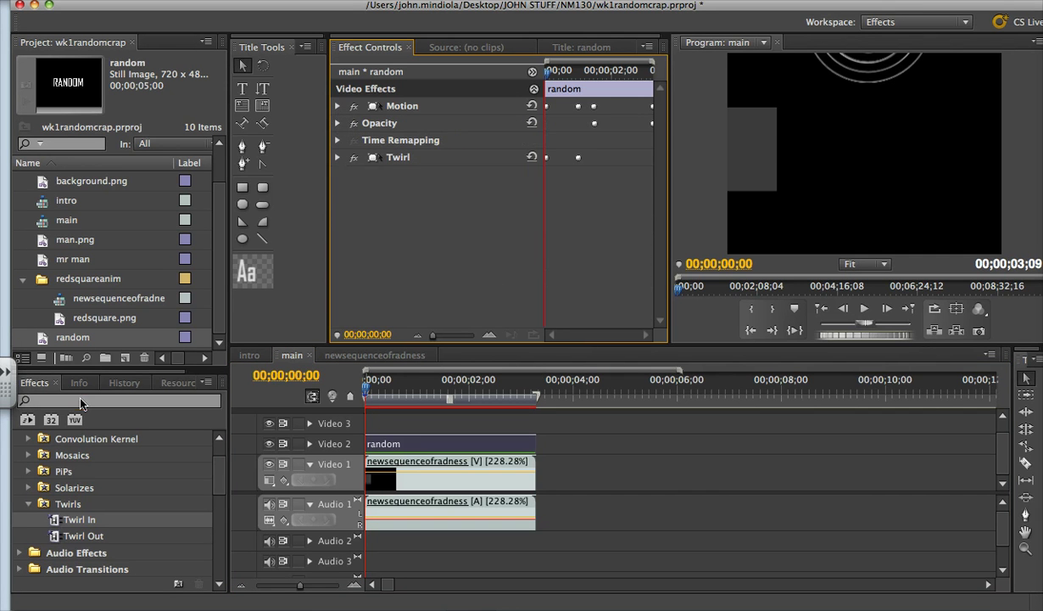
{"action": "left_click", "coordinate": [124, 404]}
{"action": "type", "text": "color"}
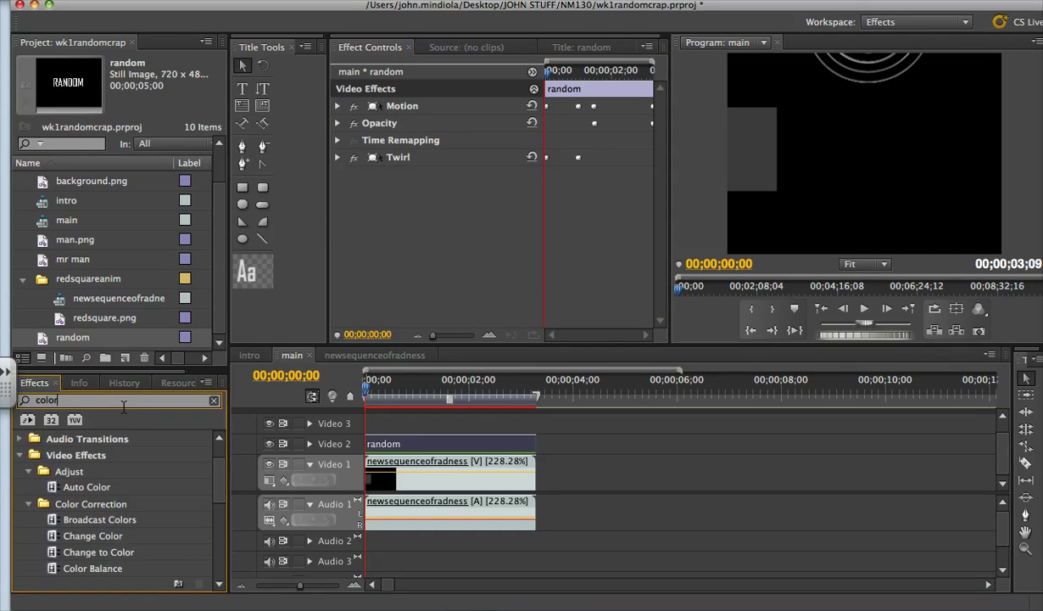
{"action": "scroll", "coordinate": [211, 495], "scroll_direction": "down", "scroll_amount": 5}
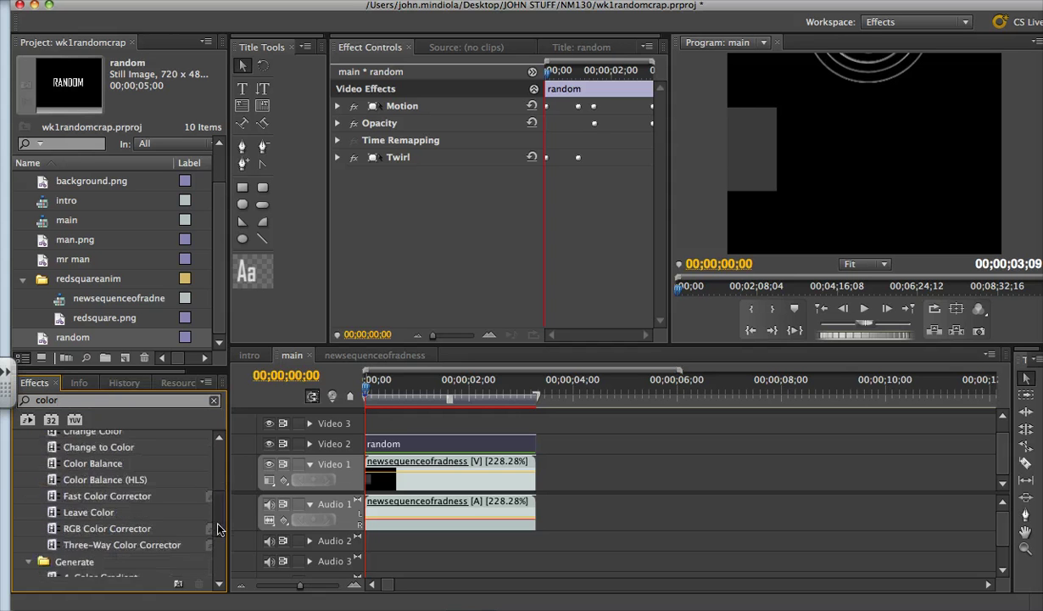
{"action": "scroll", "coordinate": [219, 543], "scroll_direction": "down", "scroll_amount": 4}
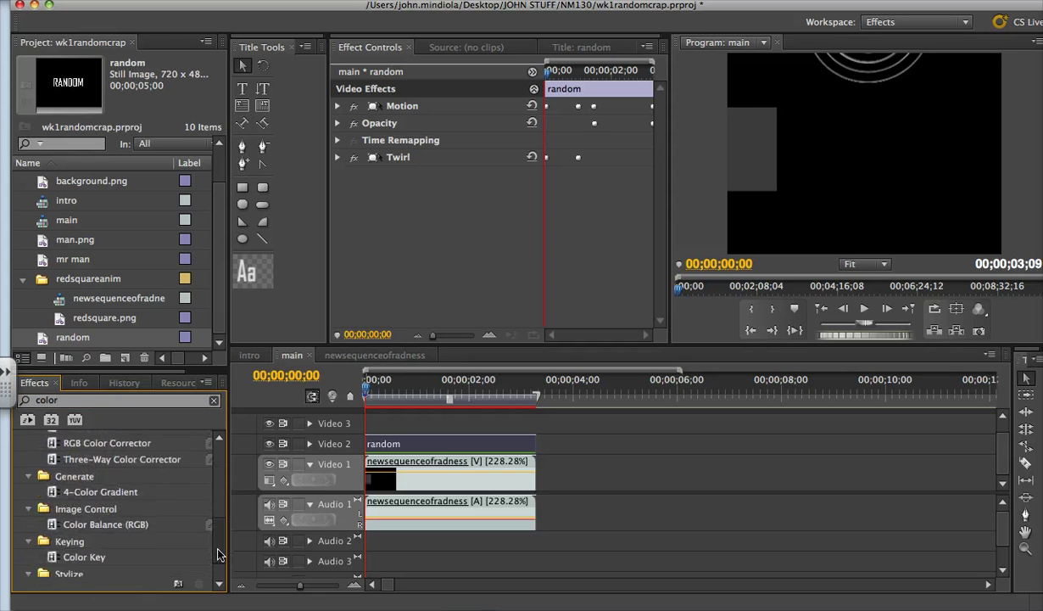
{"action": "scroll", "coordinate": [219, 558], "scroll_direction": "down", "scroll_amount": 1}
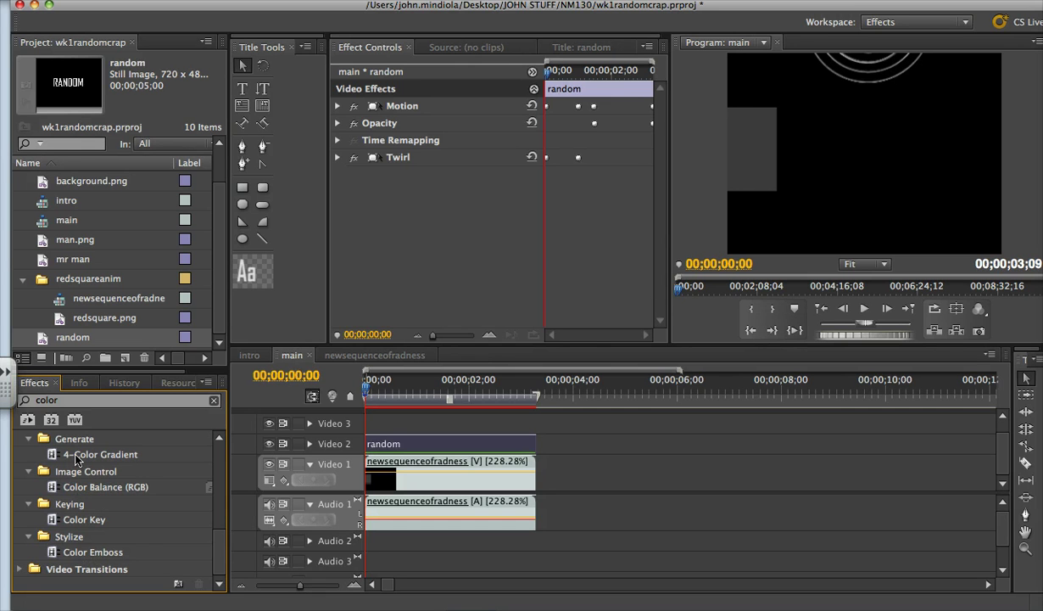
{"action": "left_click_drag", "start_coordinate": [54, 555], "coordinate": [430, 443]}
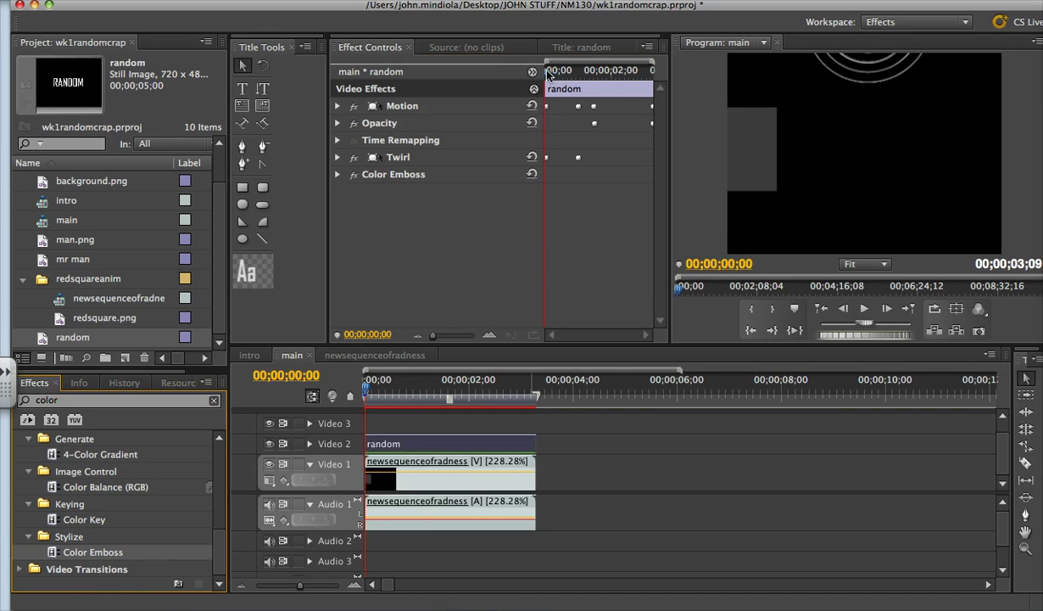
{"action": "left_click", "coordinate": [581, 73]}
{"action": "left_click_drag", "start_coordinate": [584, 76], "coordinate": [596, 75]}
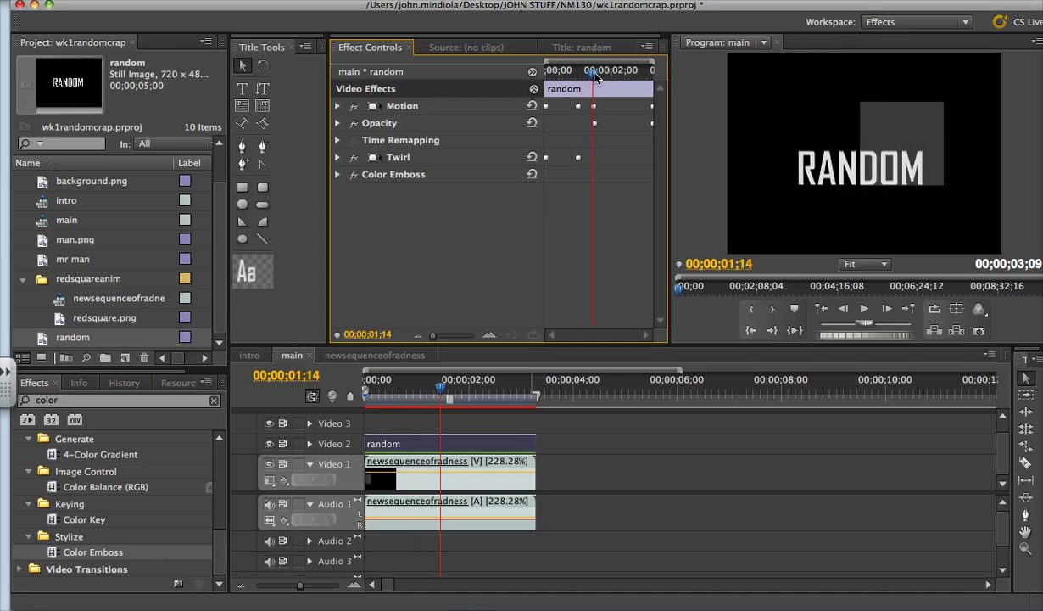
- Drop the 4-Color Gradient effect onto the random title clip for a rainbow fill, then delete its Color Emboss effect
{"action": "left_click", "coordinate": [338, 175]}
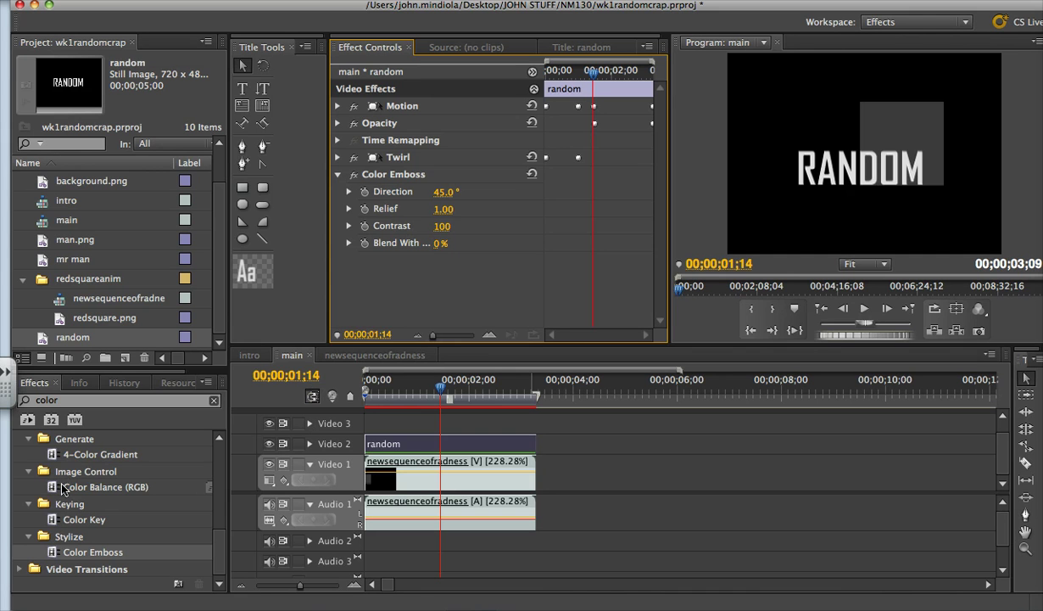
{"action": "left_click_drag", "start_coordinate": [52, 459], "coordinate": [433, 446]}
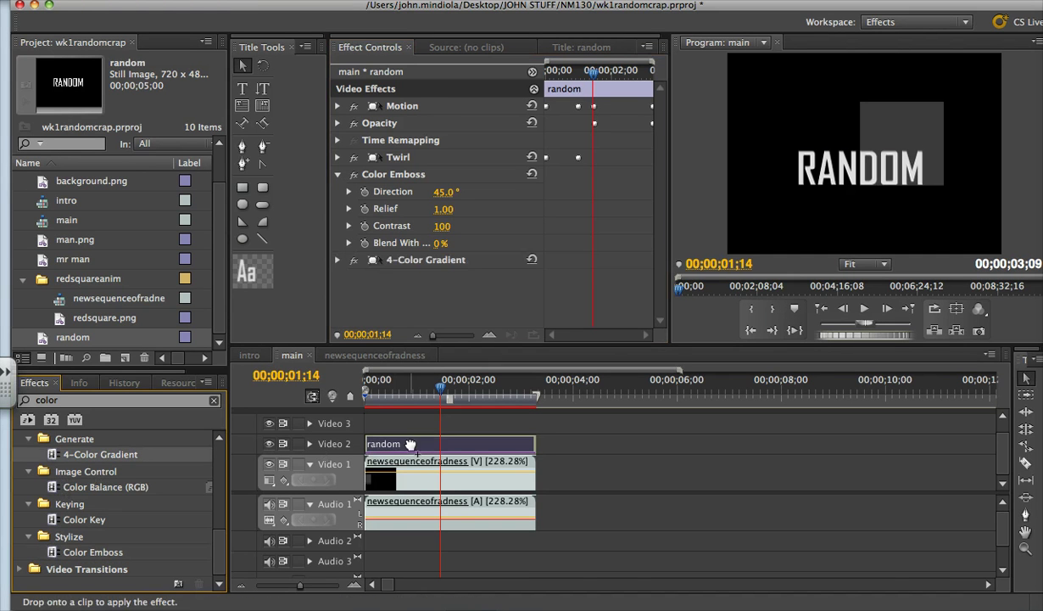
{"action": "left_click", "coordinate": [508, 88]}
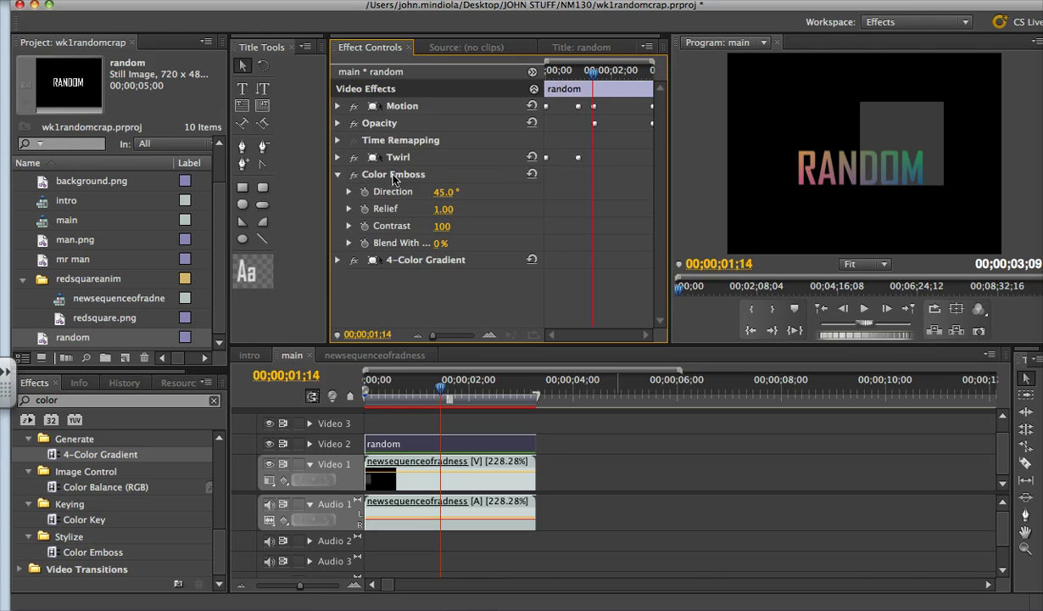
{"action": "left_click", "coordinate": [392, 175]}
{"action": "key", "text": "Delete"}
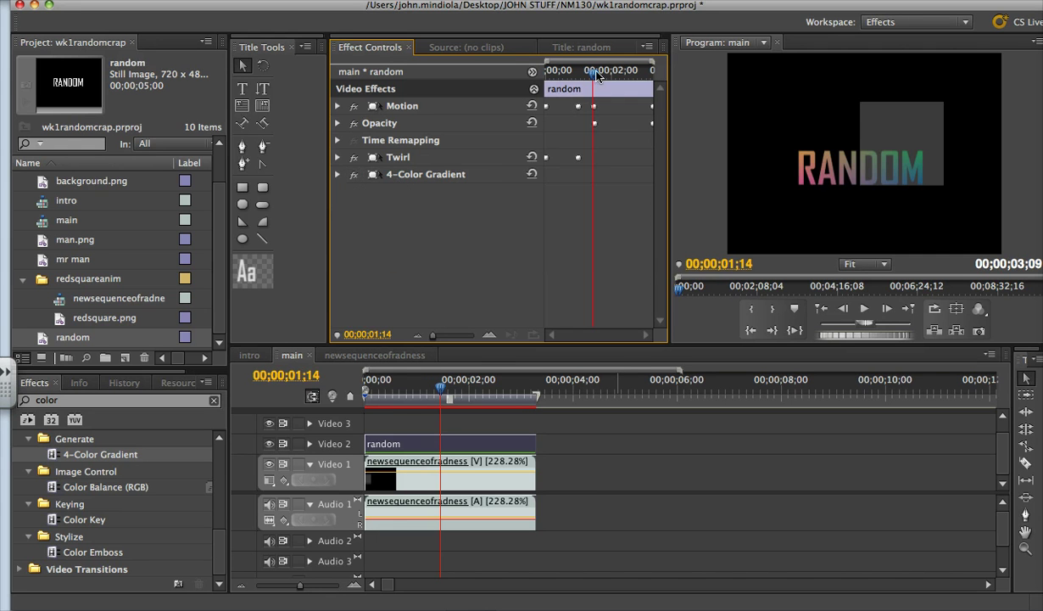
{"action": "left_click_drag", "start_coordinate": [597, 76], "coordinate": [670, 84]}
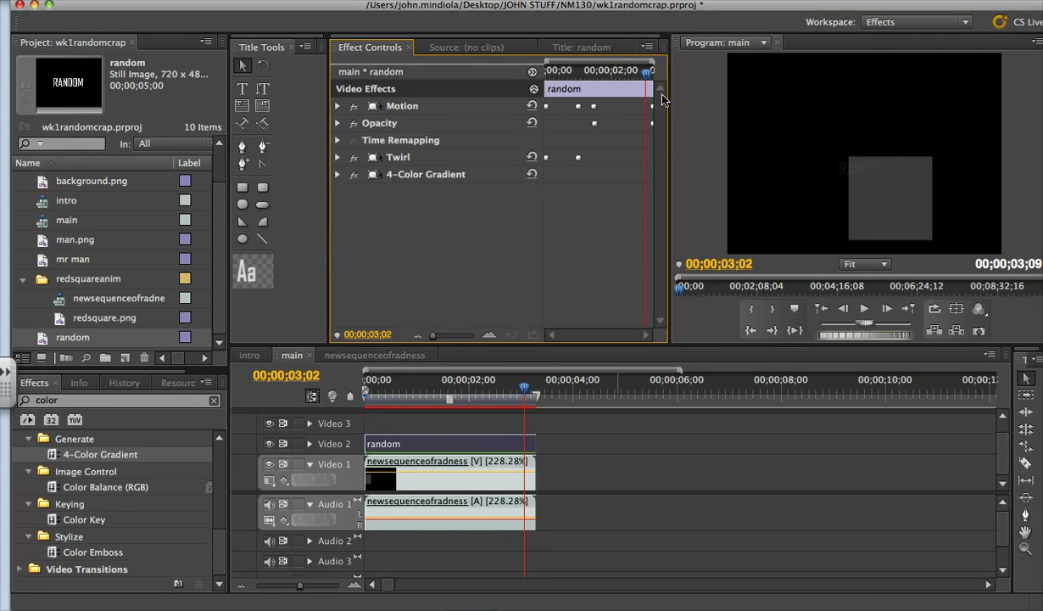
{"action": "left_click", "coordinate": [420, 1]}
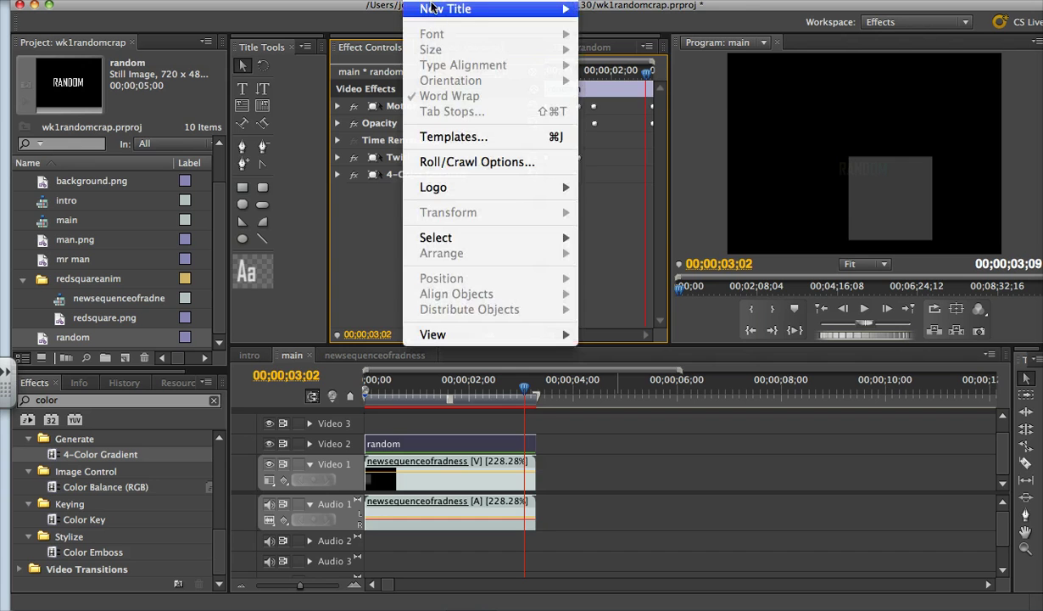
{"action": "mouse_move", "coordinate": [552, 9]}
{"action": "left_click", "coordinate": [632, 14]}
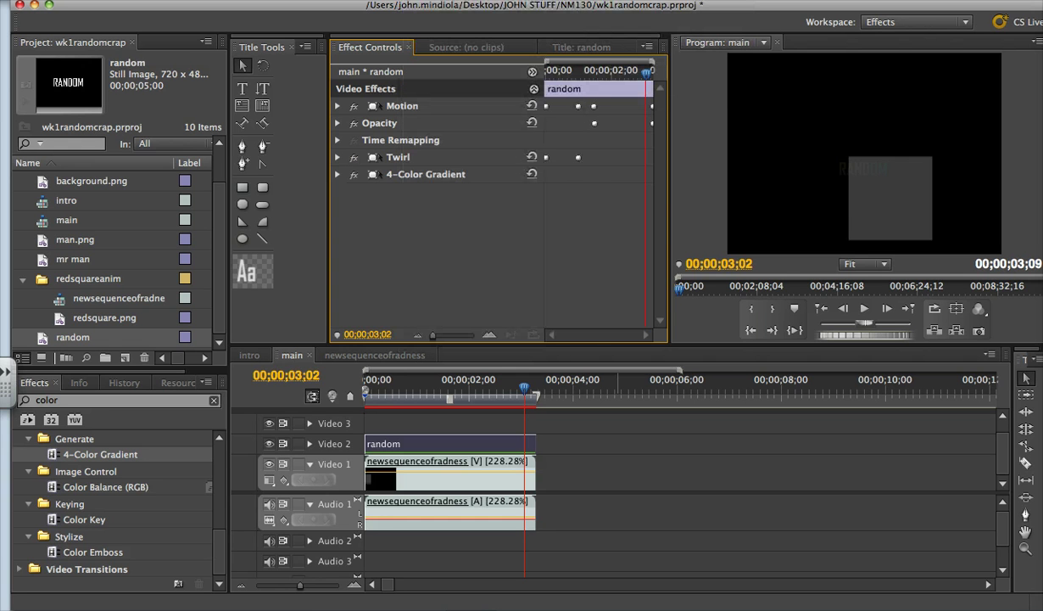